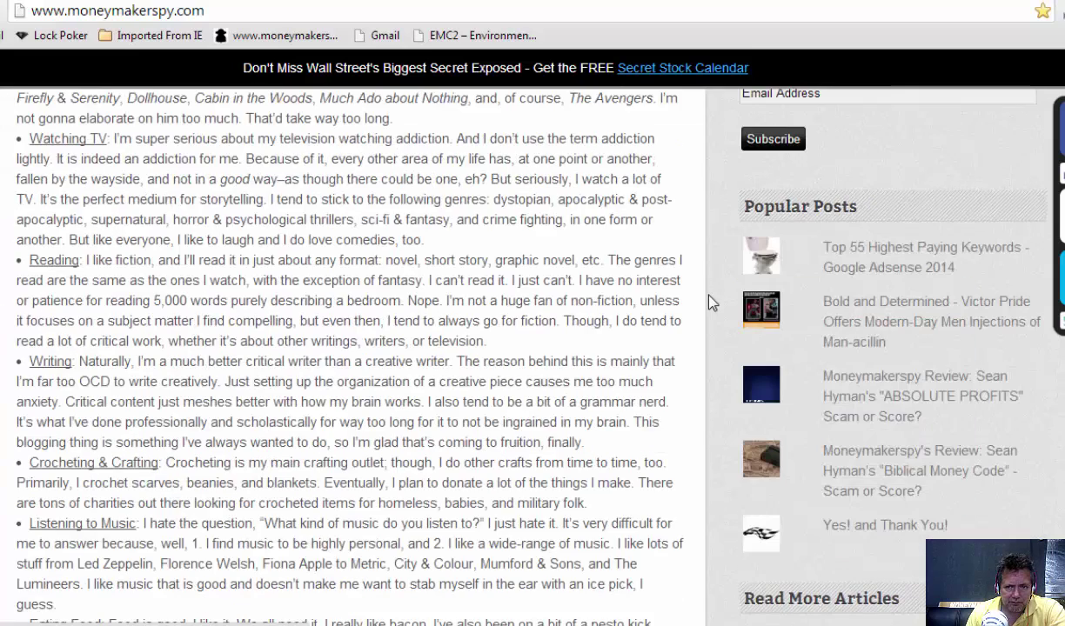
Look through the blog's front-page posts and sidebar, down to the Asheville panel discussion post and back up
scroll(709, 302, "down", 1)
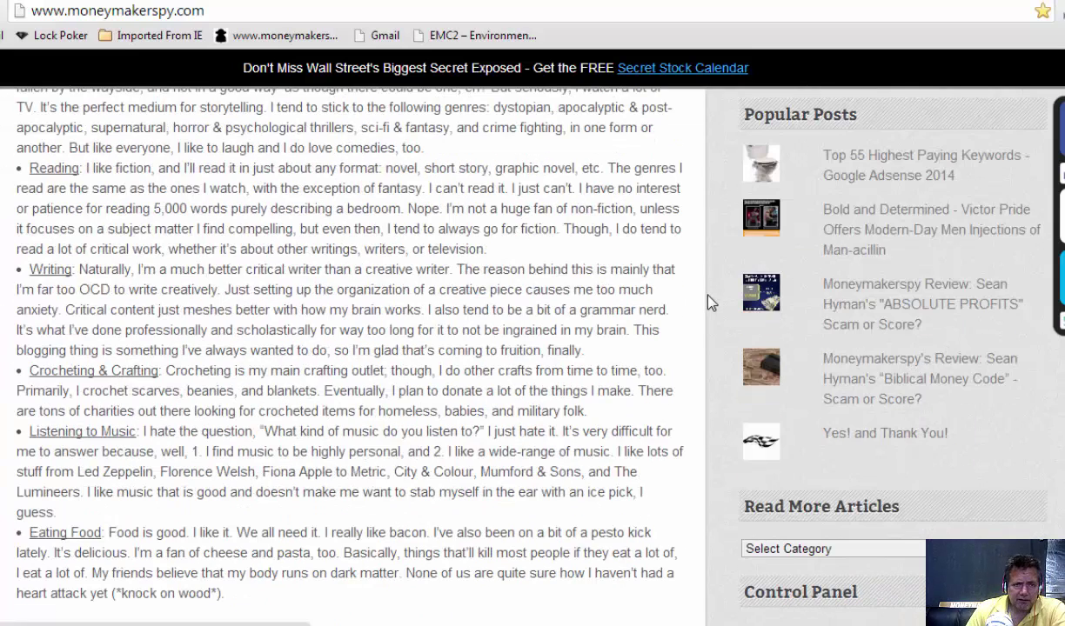
scroll(711, 309, "down", 4)
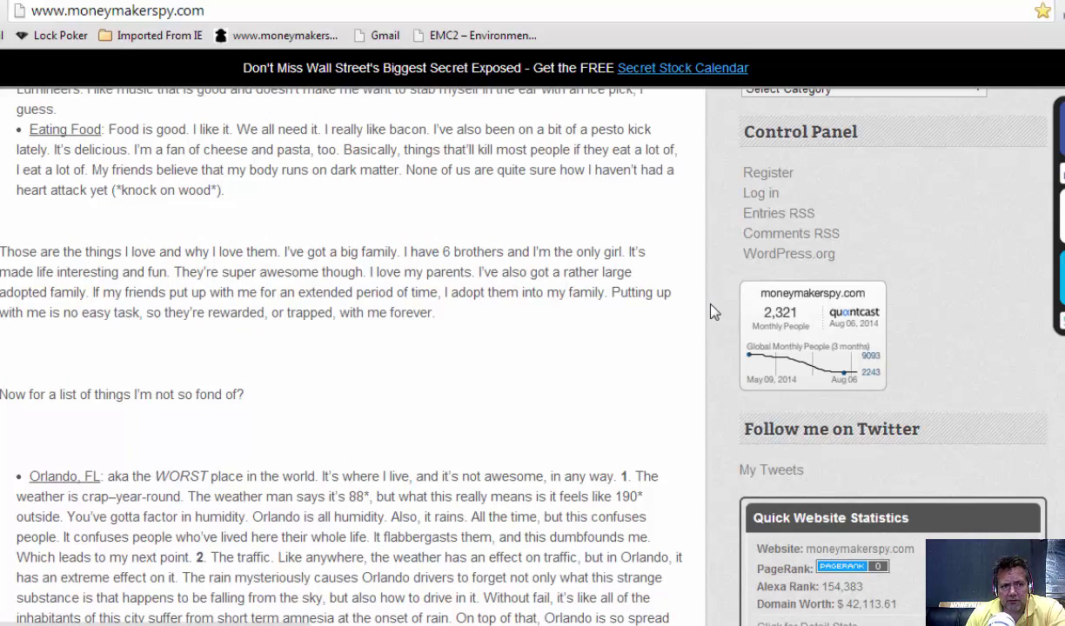
scroll(710, 313, "down", 4)
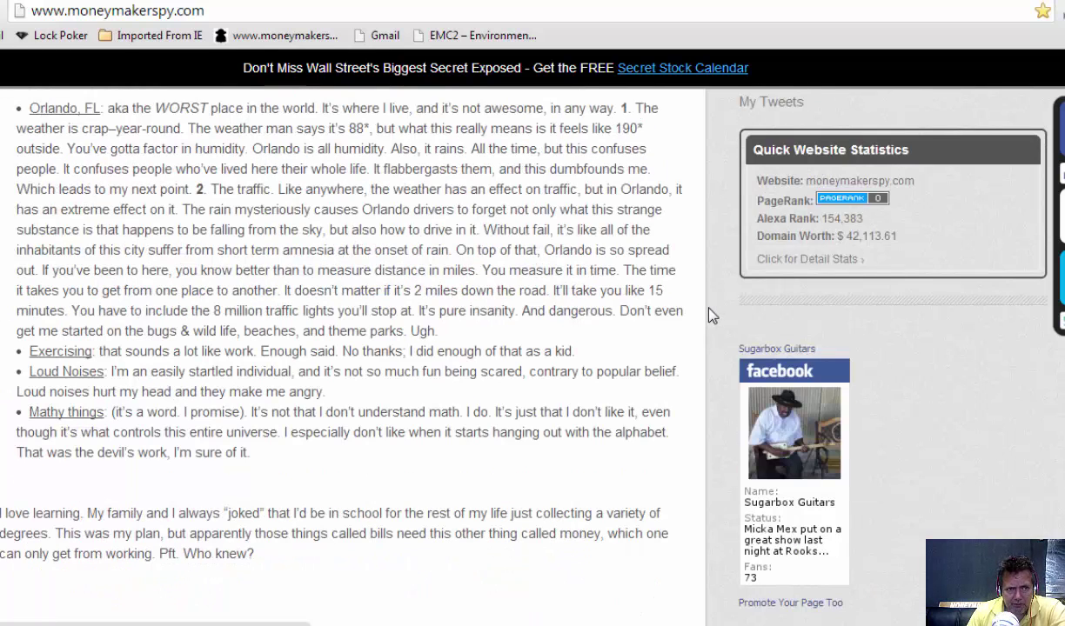
scroll(711, 315, "down", 5)
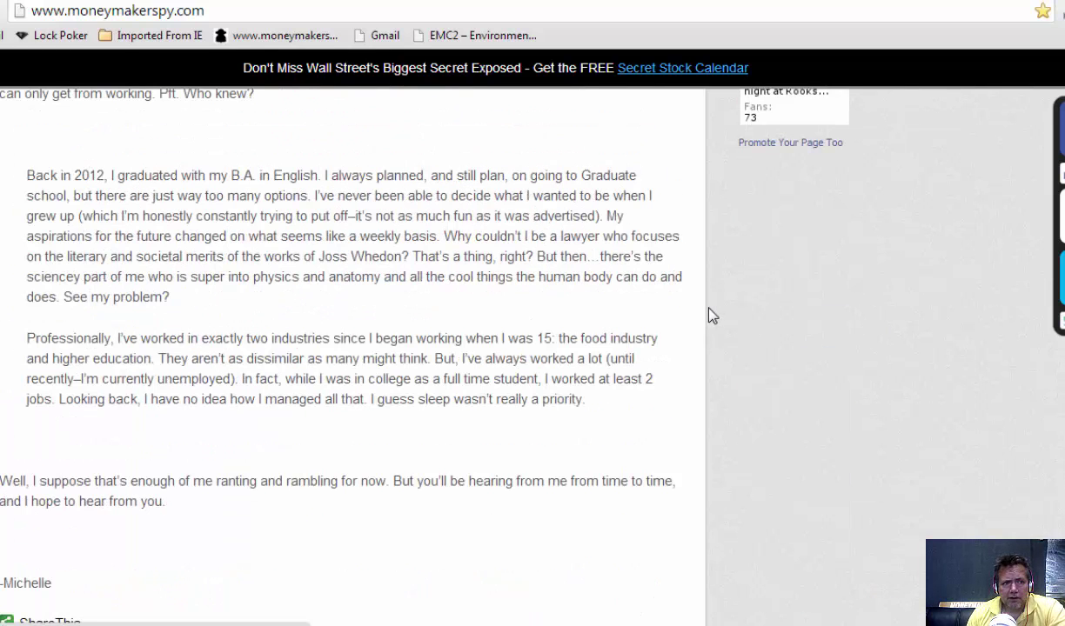
scroll(712, 315, "down", 5)
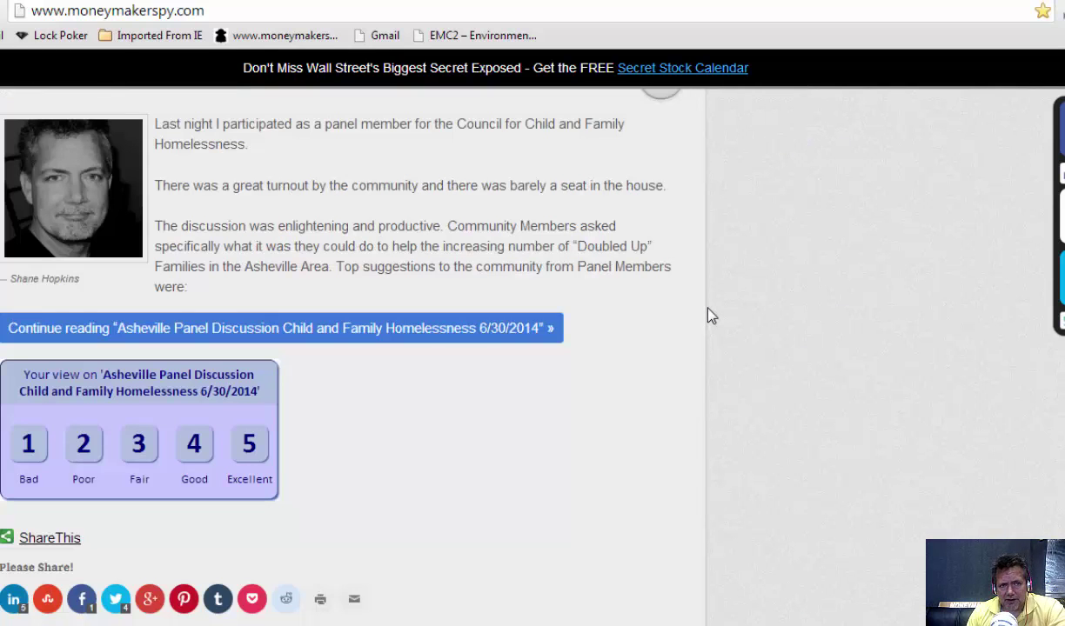
scroll(711, 316, "up", 1)
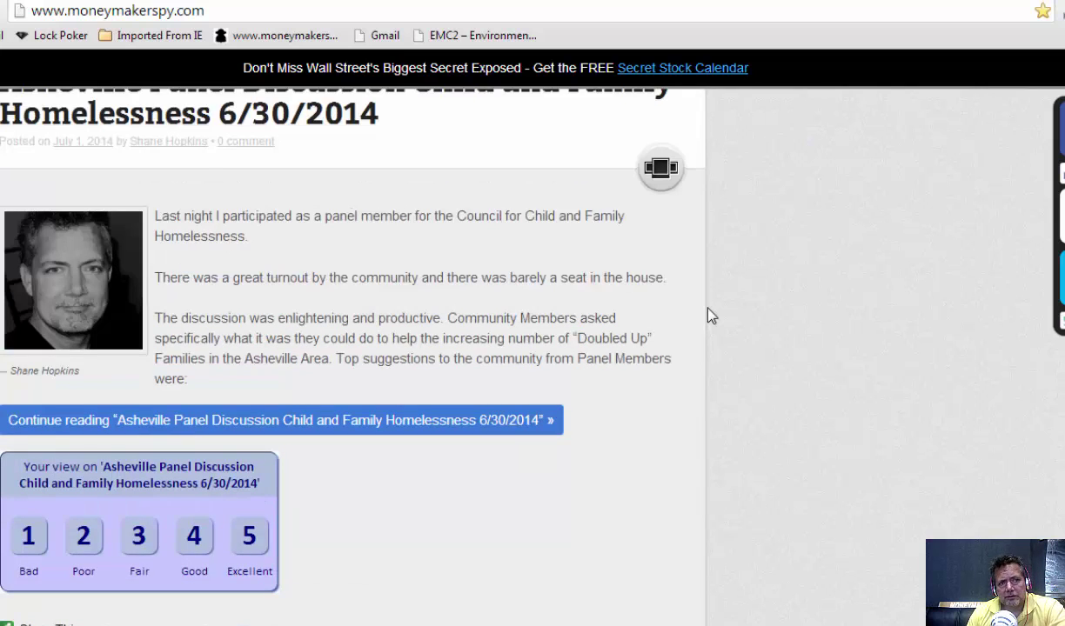
scroll(709, 315, "up", 4)
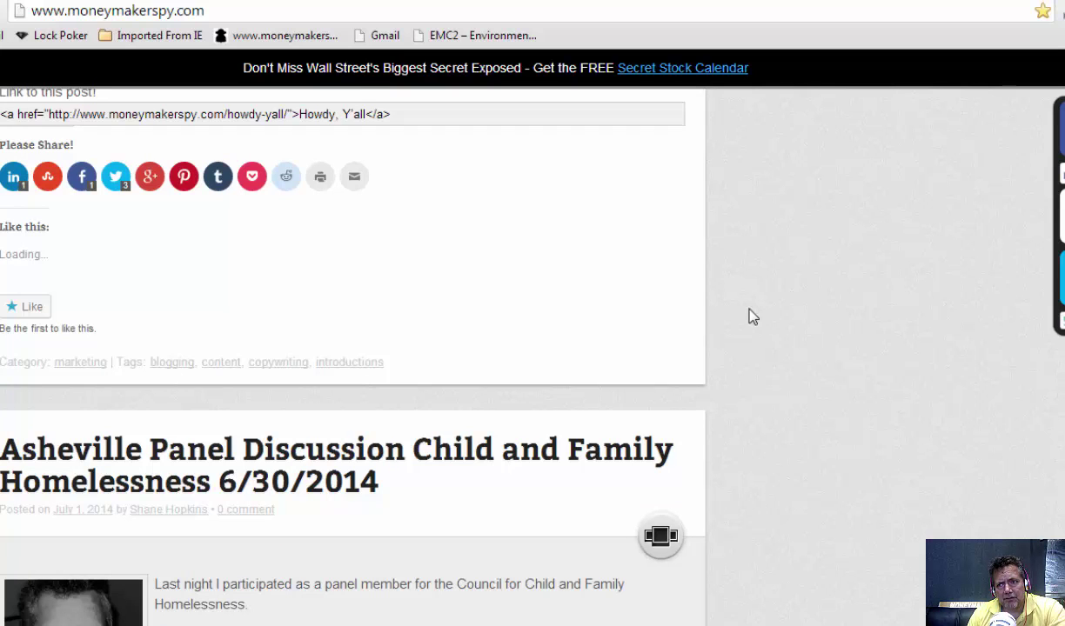
scroll(752, 315, "up", 8)
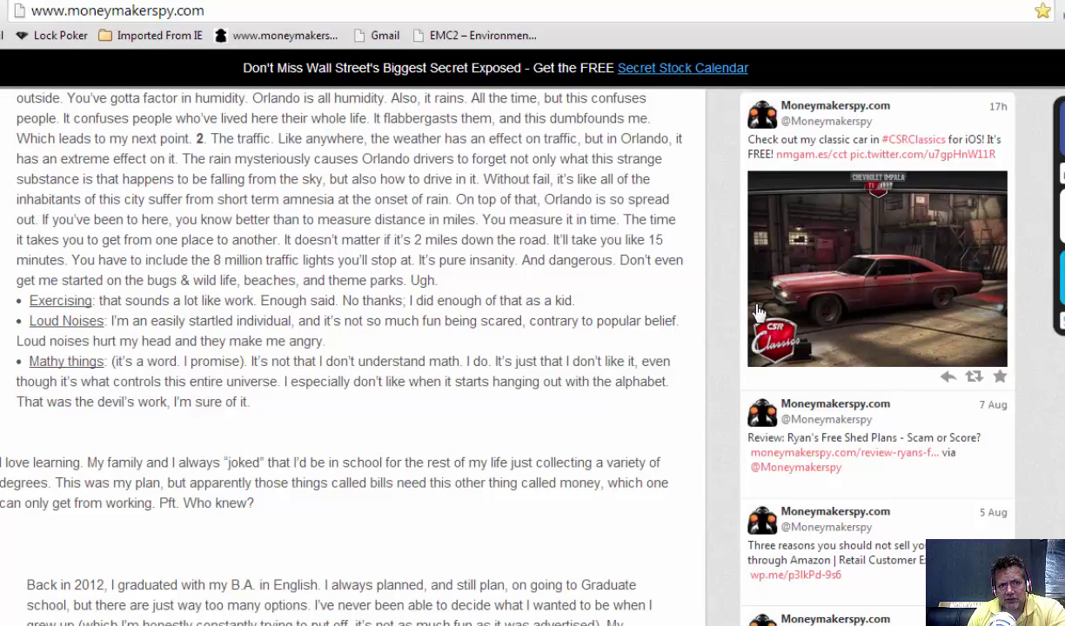
scroll(757, 312, "up", 6)
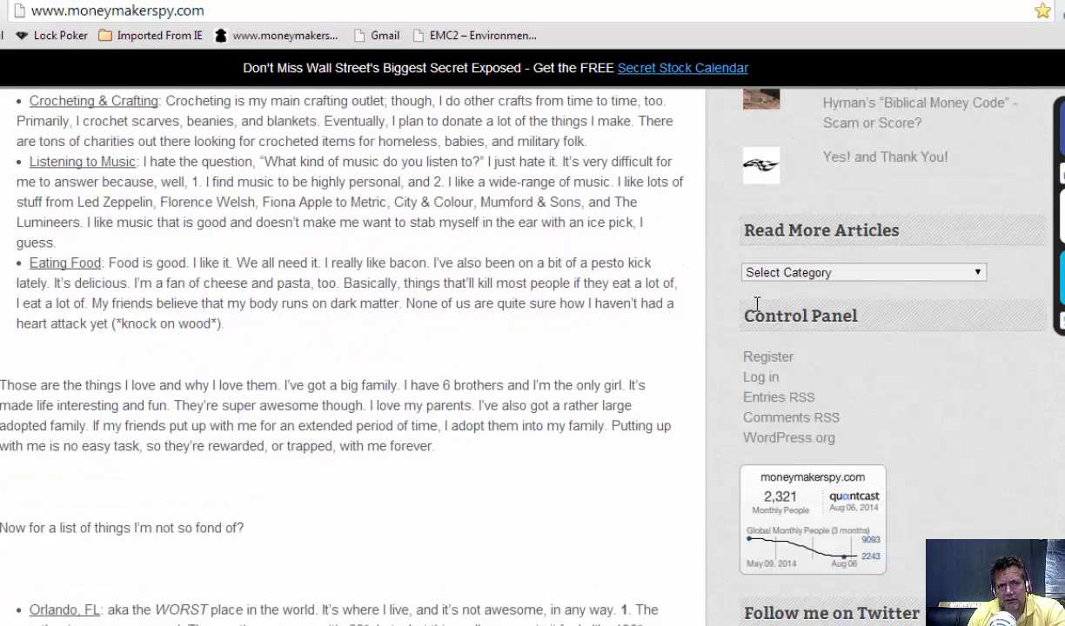
scroll(756, 331, "up", 6)
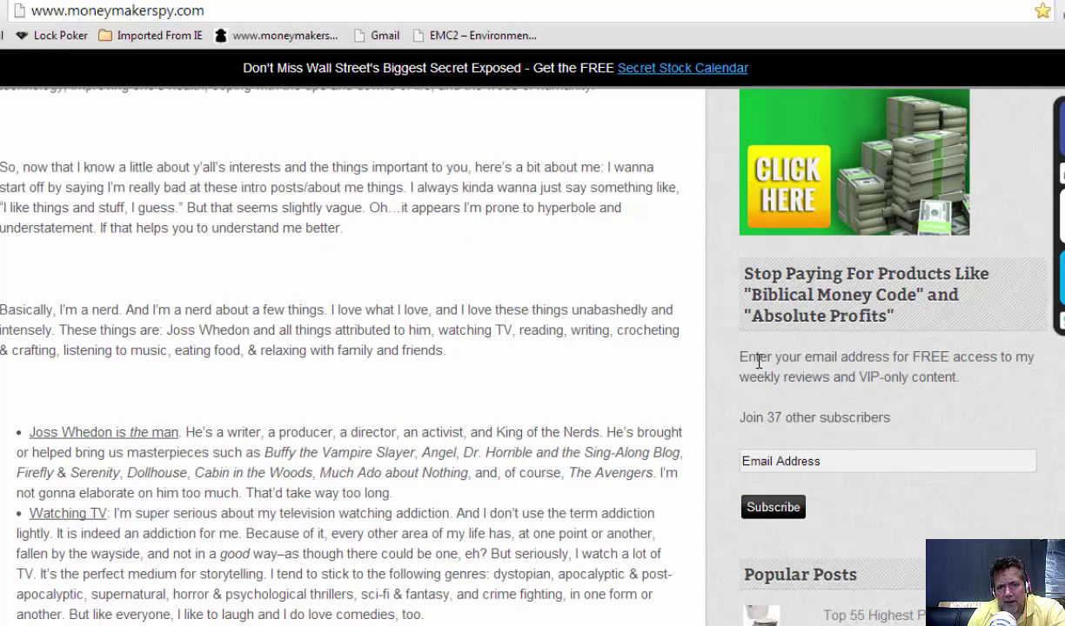
Open the blog's WordPress login page from the sidebar's Control Panel section
scroll(735, 372, "down", 1)
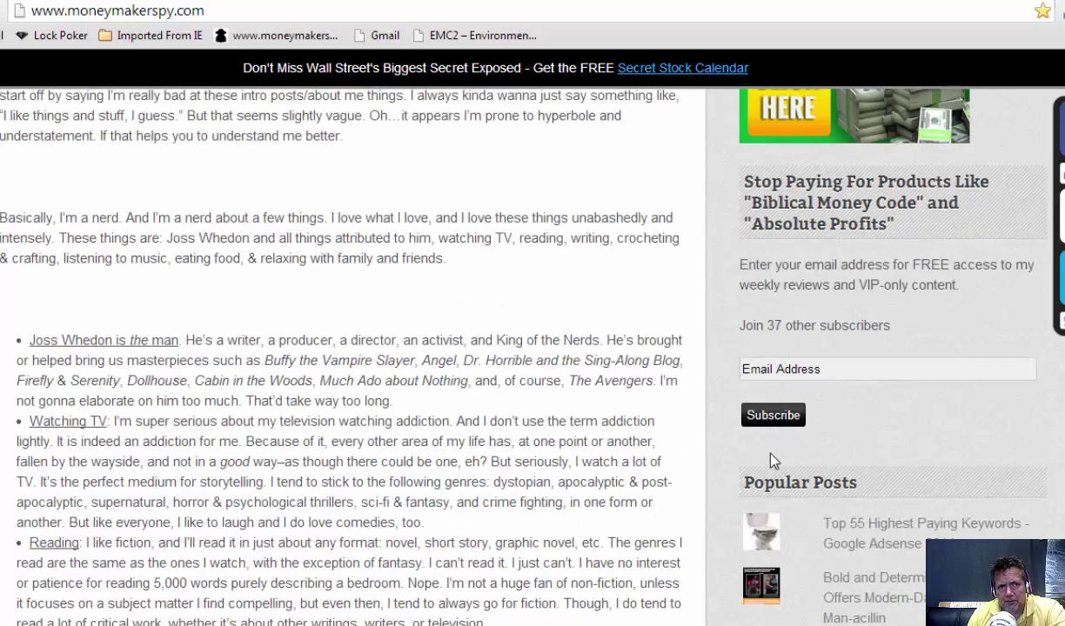
scroll(761, 443, "down", 1)
scroll(773, 470, "down", 1)
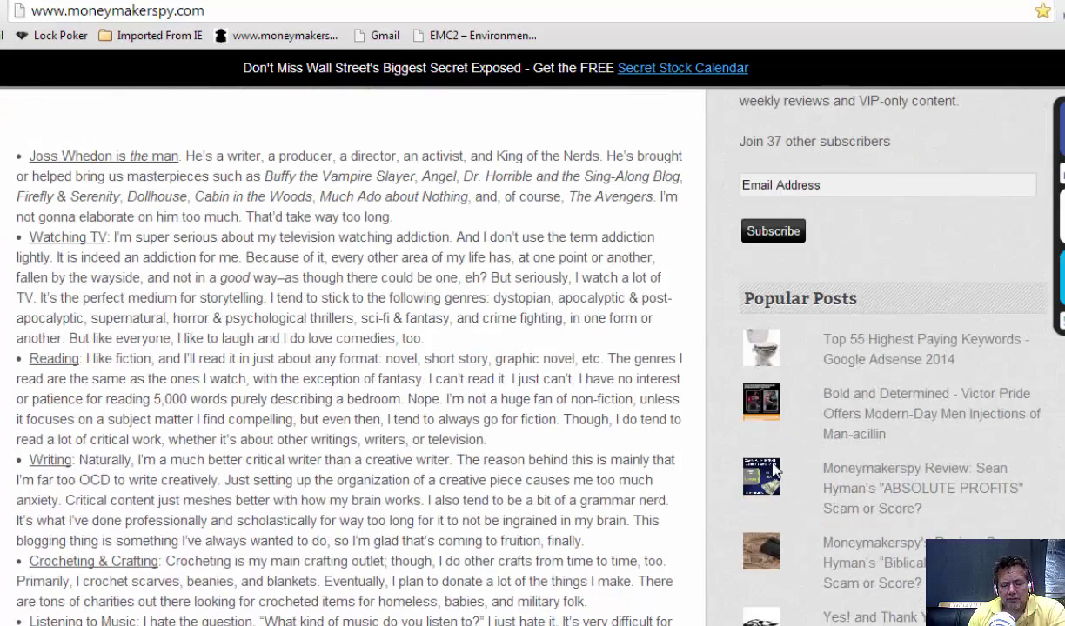
scroll(773, 470, "down", 1)
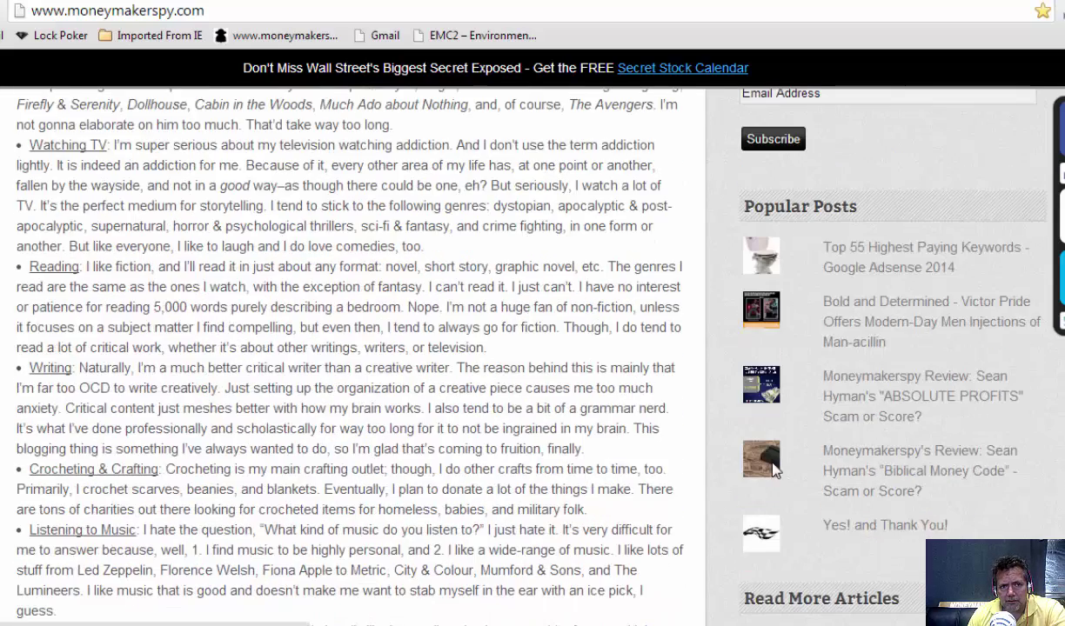
scroll(773, 469, "down", 3)
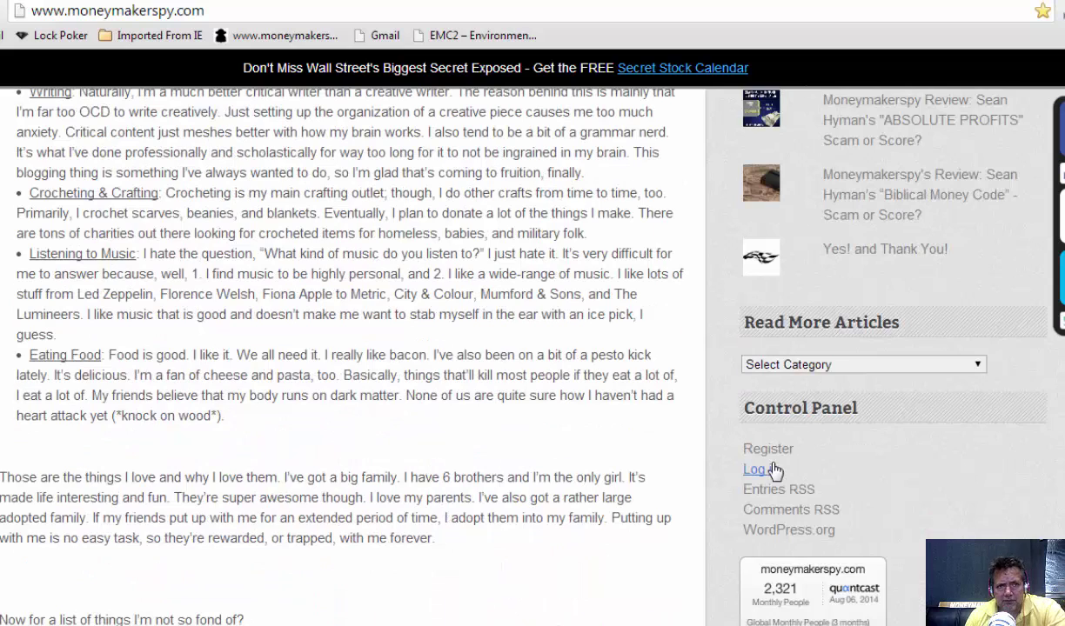
scroll(773, 470, "down", 1)
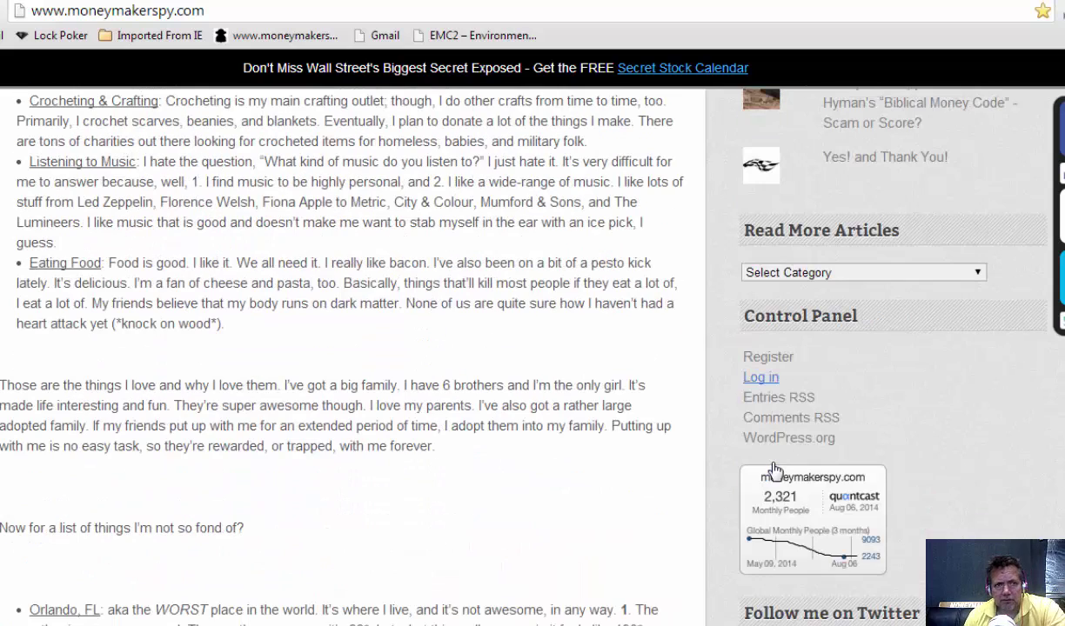
left_click(763, 380)
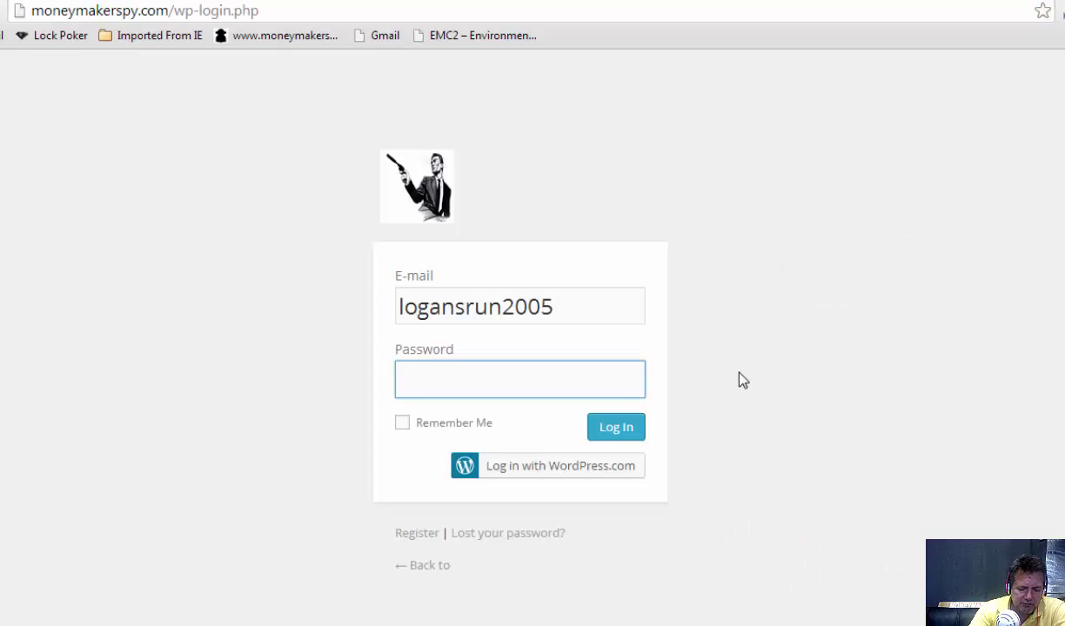
Enter the account password and log in to the WordPress dashboard
key("shift+Tab")
left_click(582, 380)
type("•••")
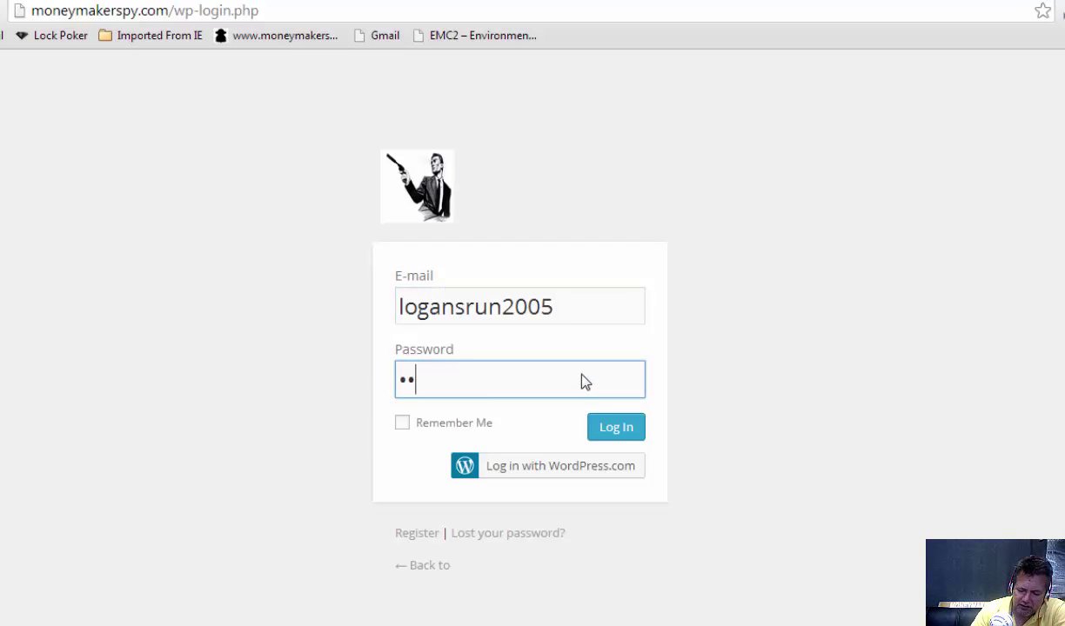
type("•••••")
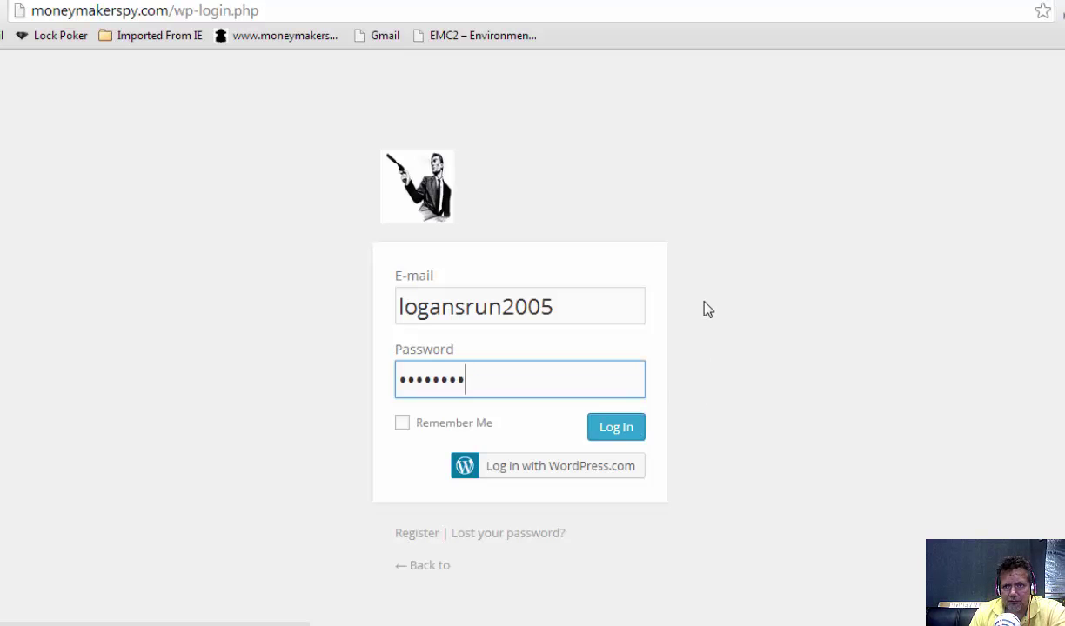
key("Return")
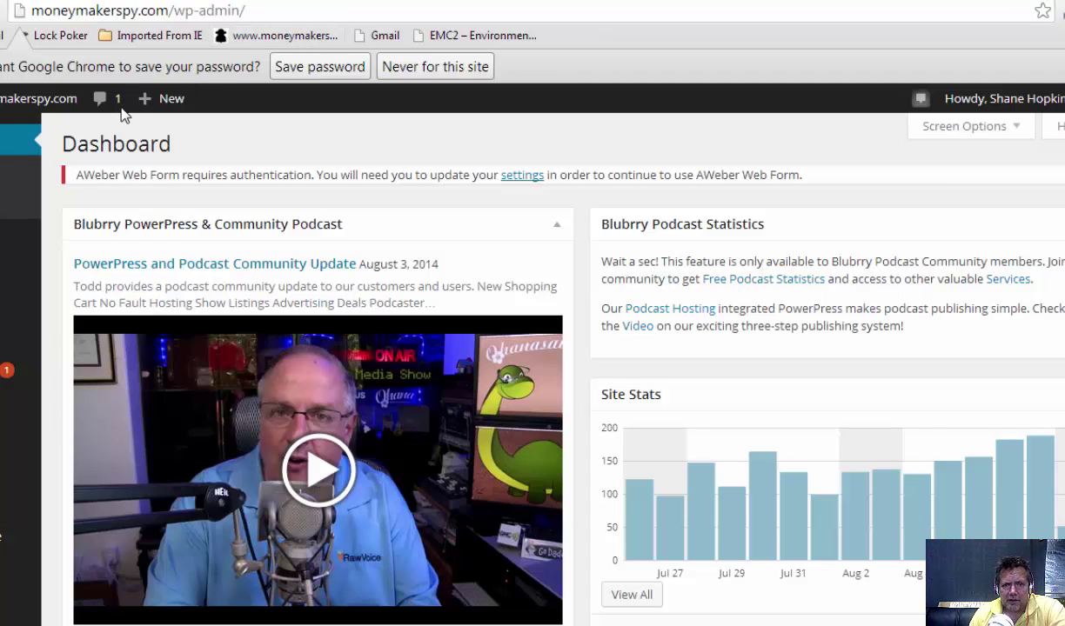
Extend the page address to moneymakerspy.com/wp-admin/dashboard.php and dismiss the address suggestions
mouse_move(121, 112)
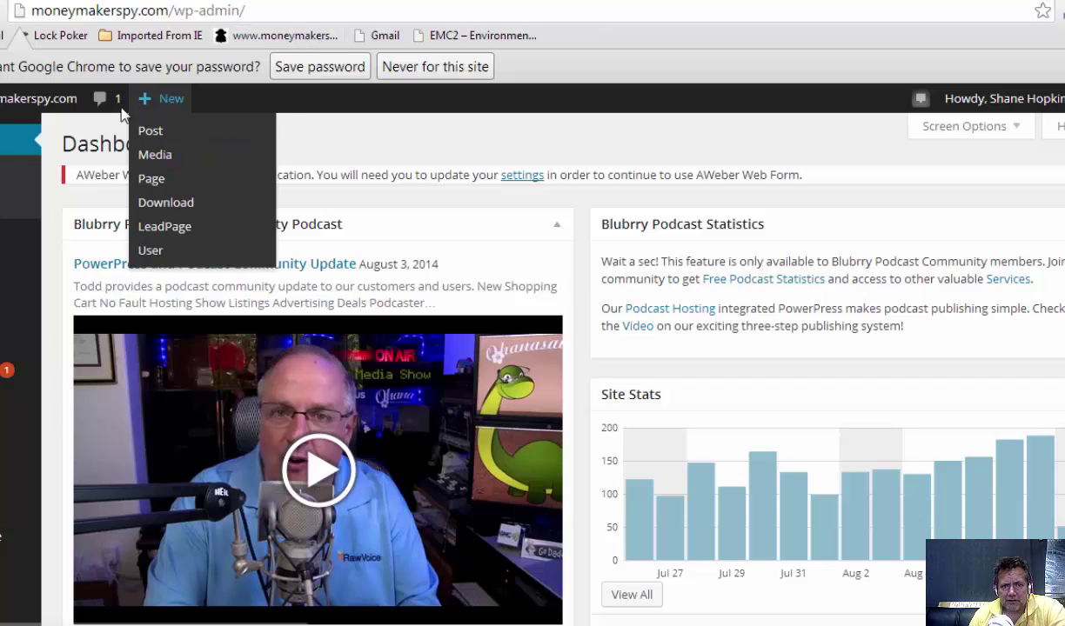
left_click(271, 9)
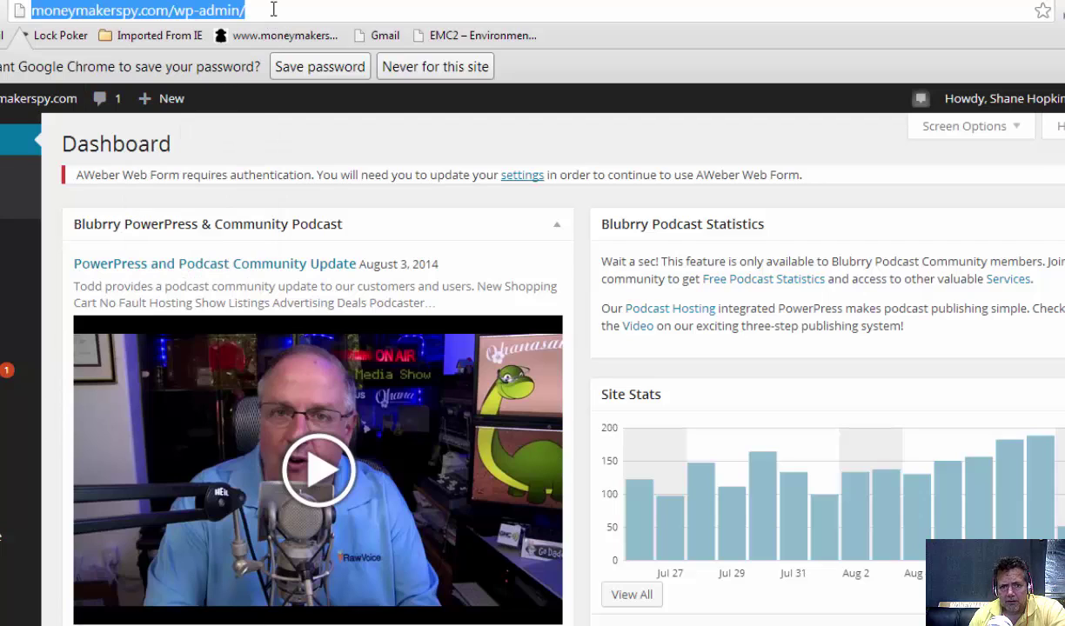
left_click(273, 11)
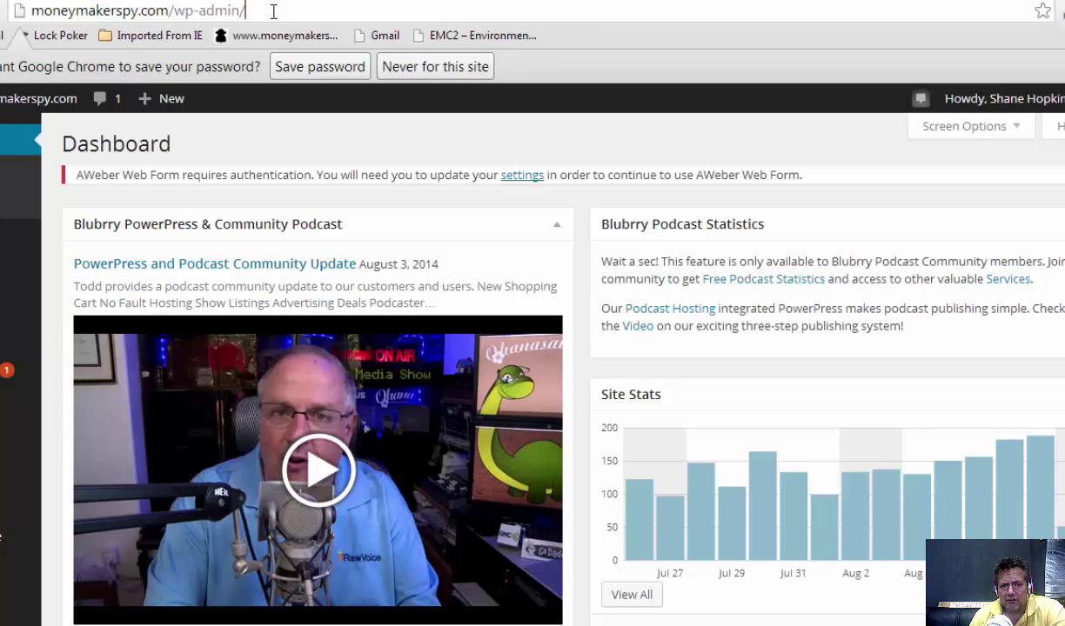
type("das")
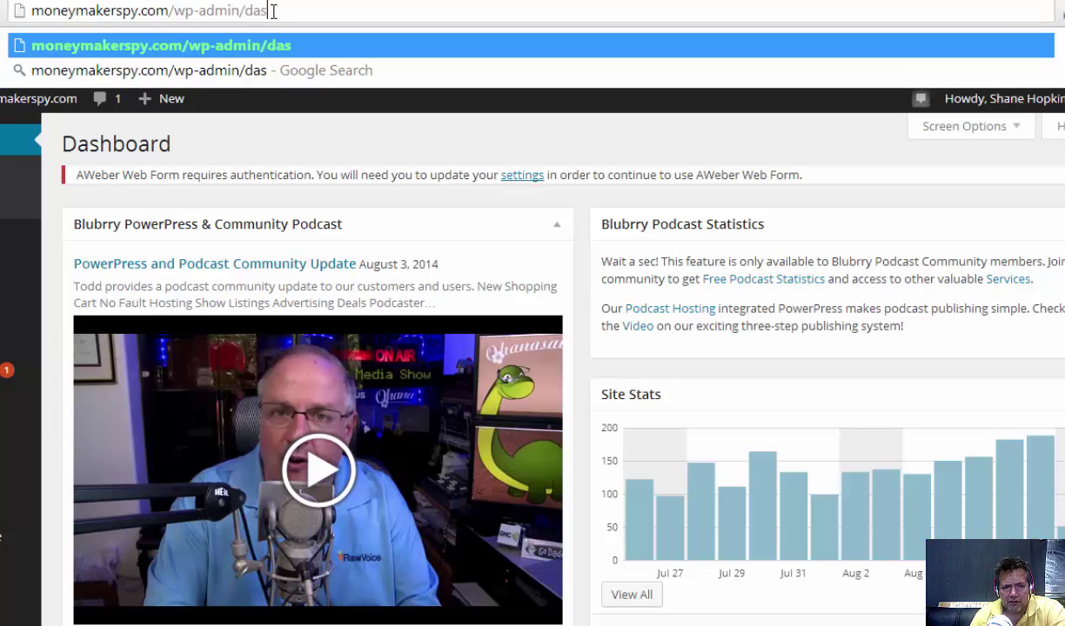
type("hboa")
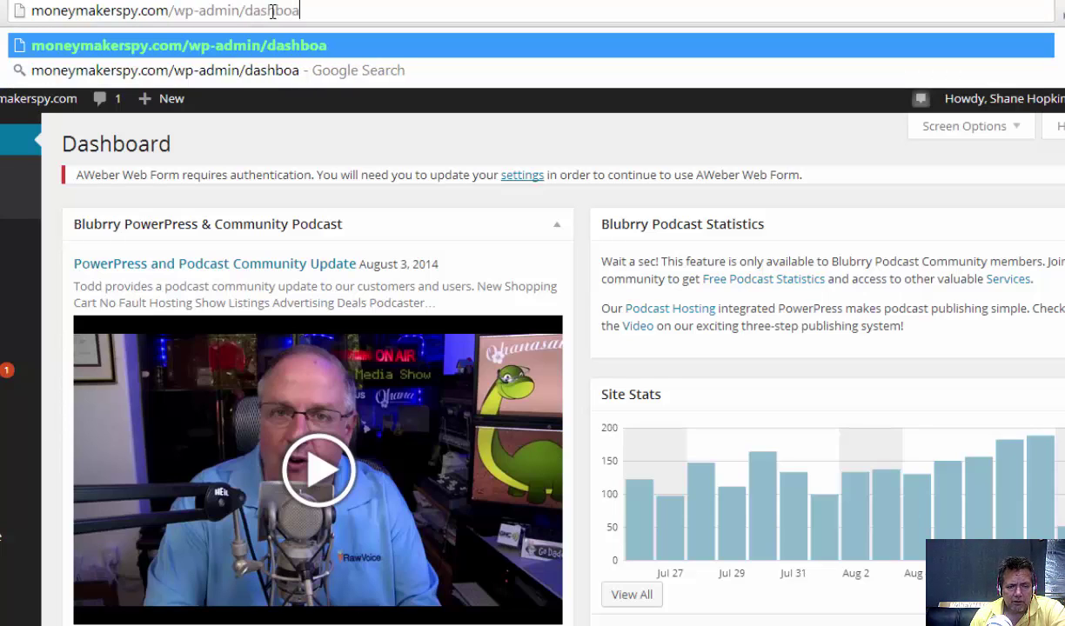
type("rd.")
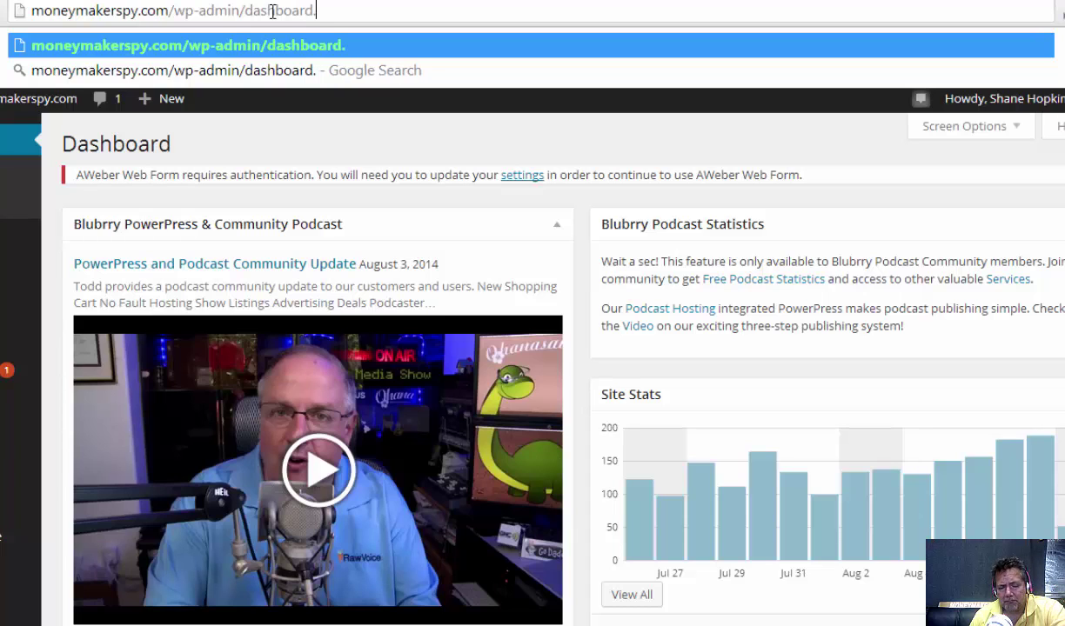
type("php")
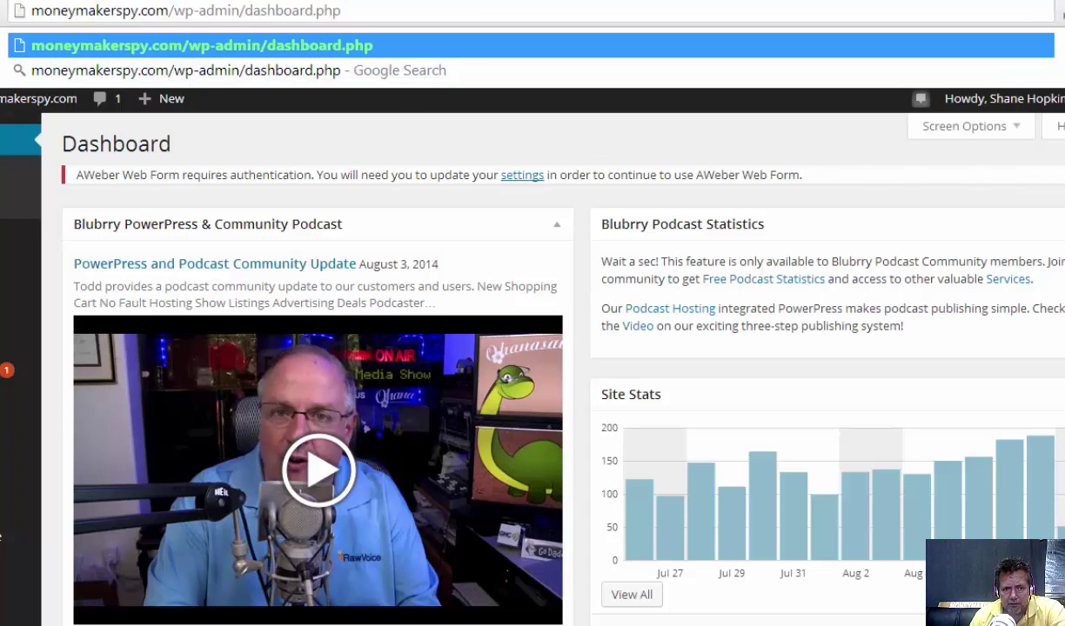
key("Escape")
Open the Writing settings of the WordPress site from the dashboard
scroll(522, 365, "down", 3)
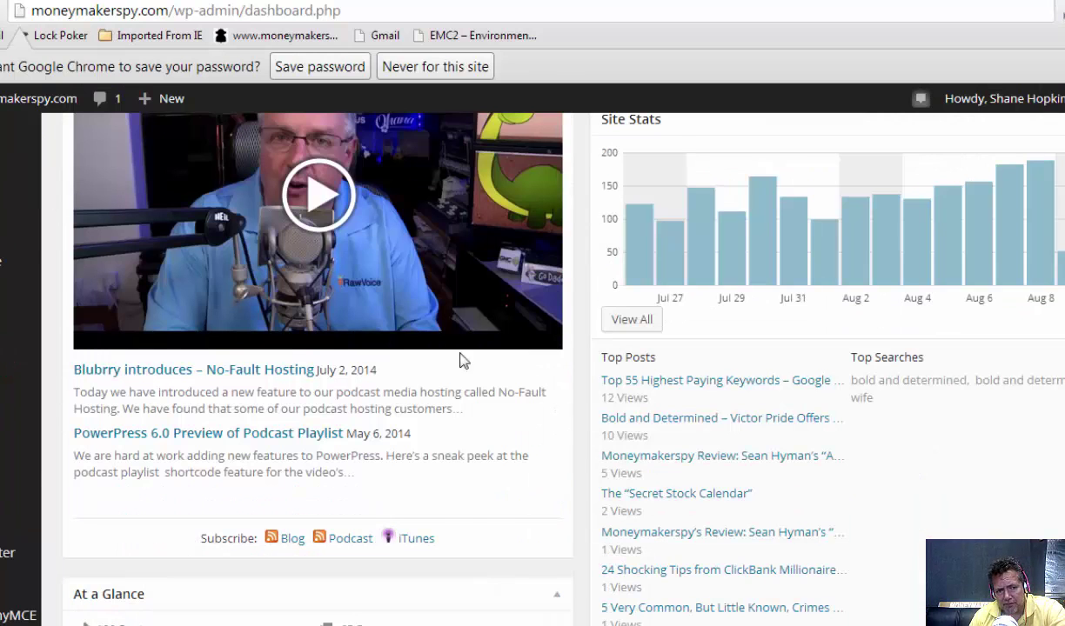
scroll(494, 350, "down", 3)
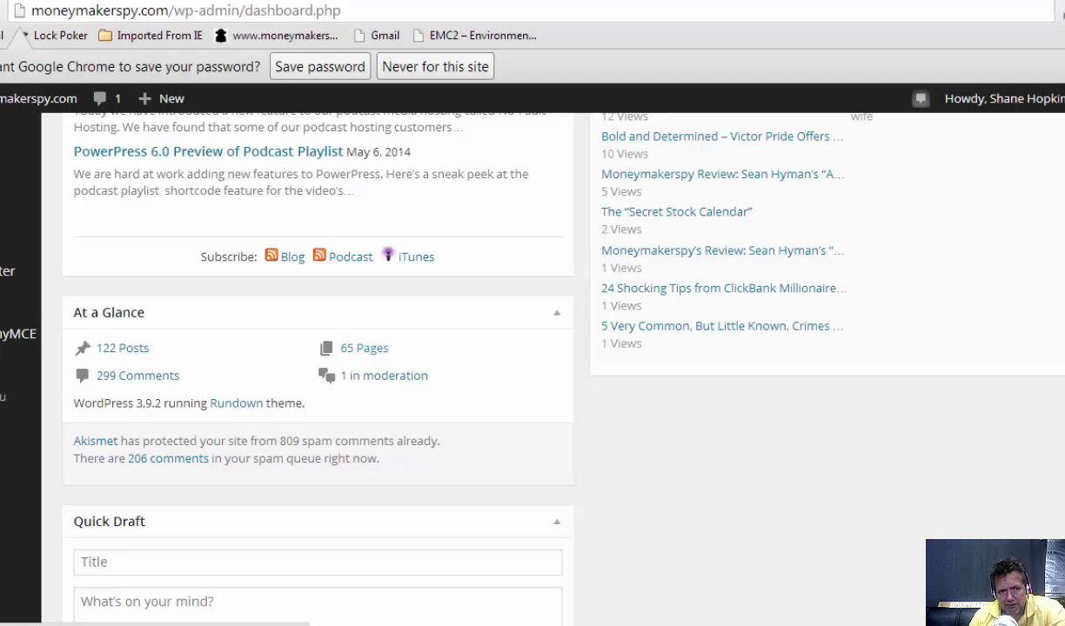
scroll(26, 331, "up", 3)
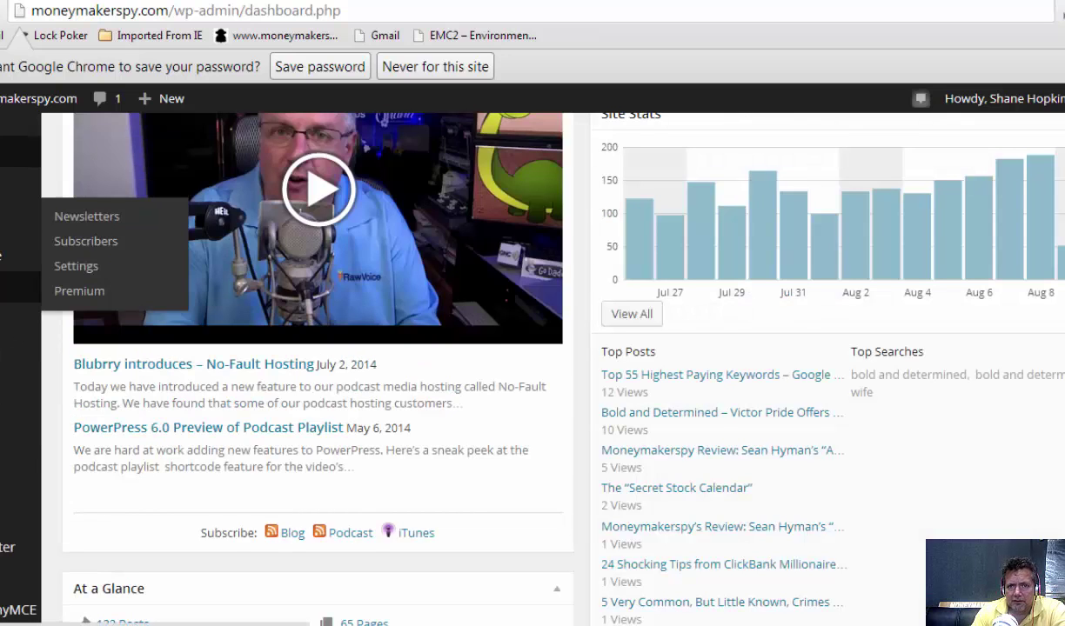
mouse_move(17, 257)
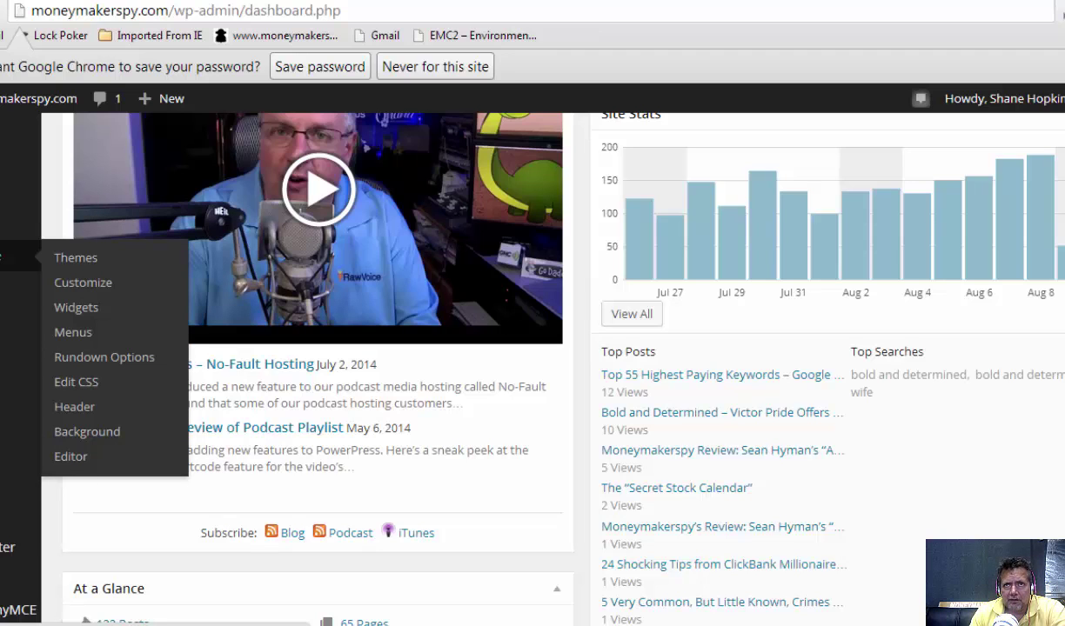
mouse_move(17, 320)
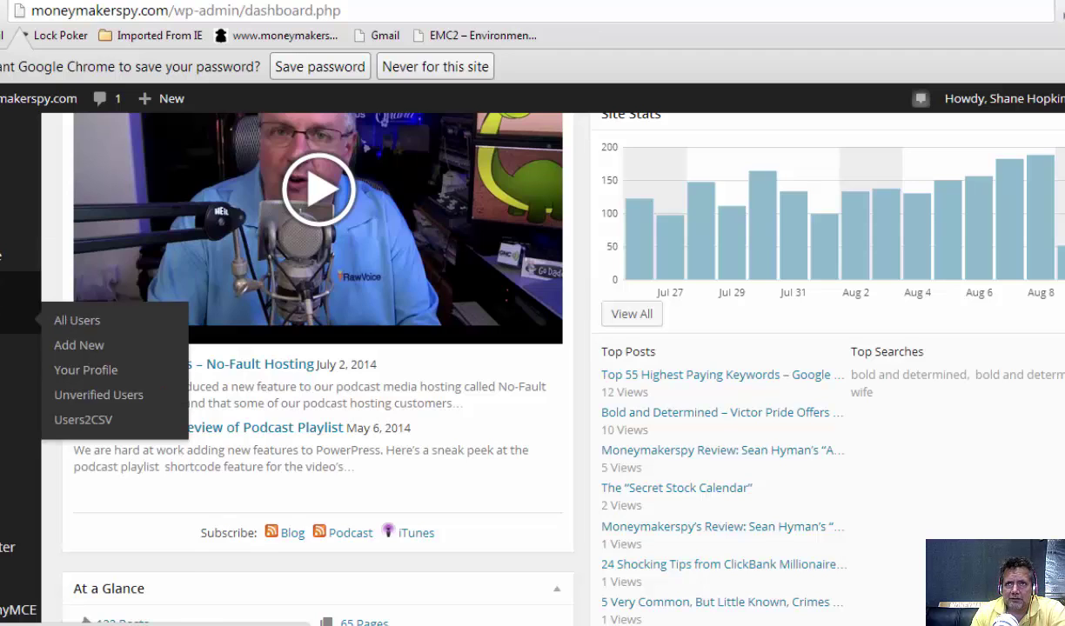
mouse_move(17, 381)
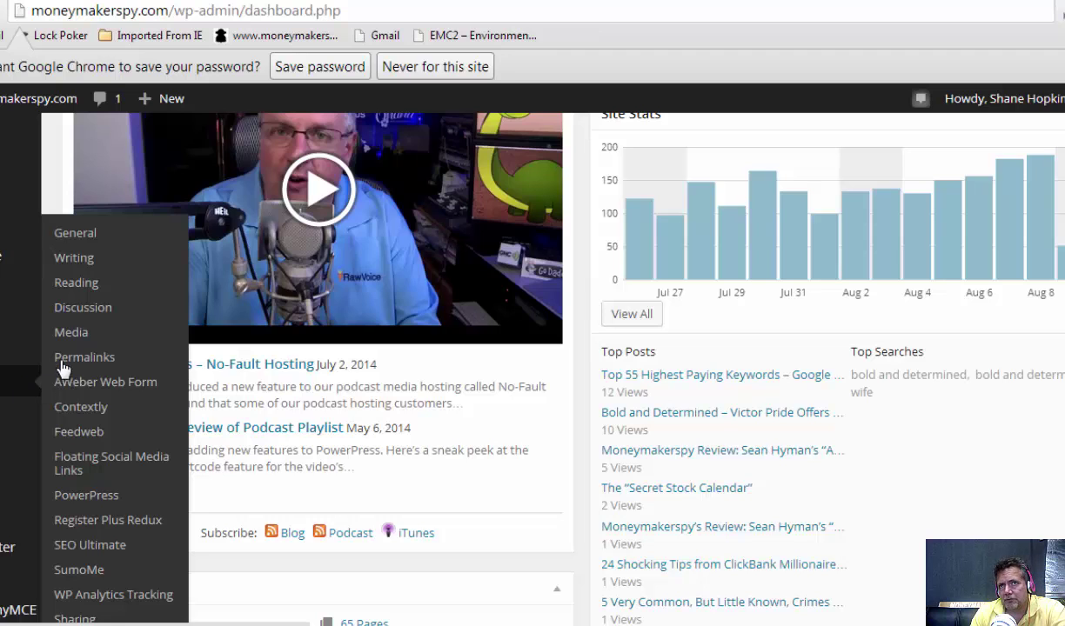
left_click(75, 260)
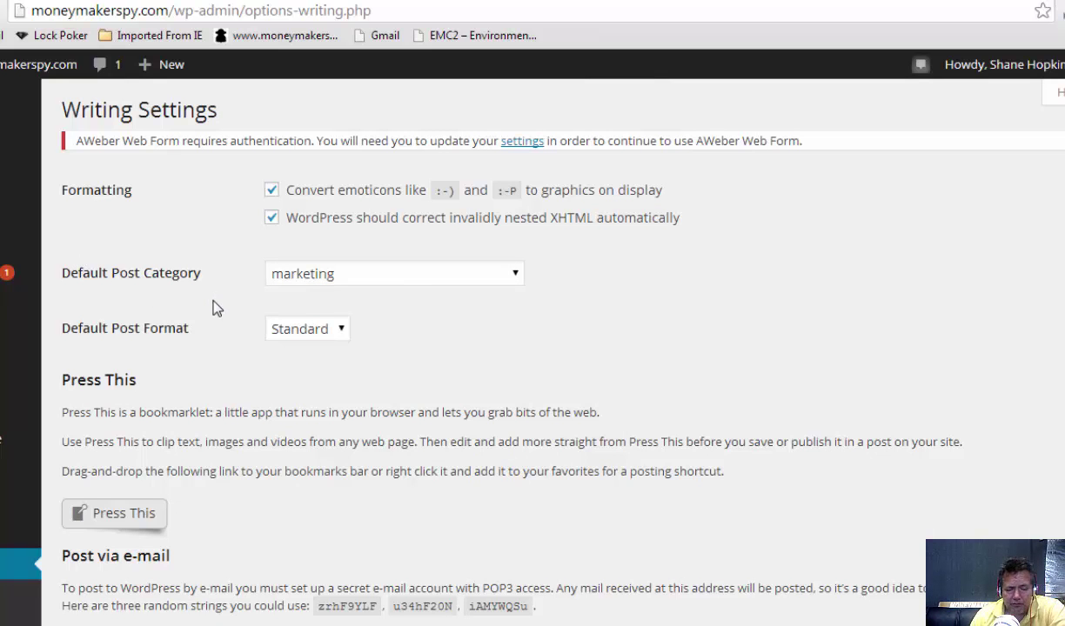
Examine the Writing settings through to the Update Services list of ping URLs
scroll(214, 306, "down", 3)
scroll(214, 309, "down", 1)
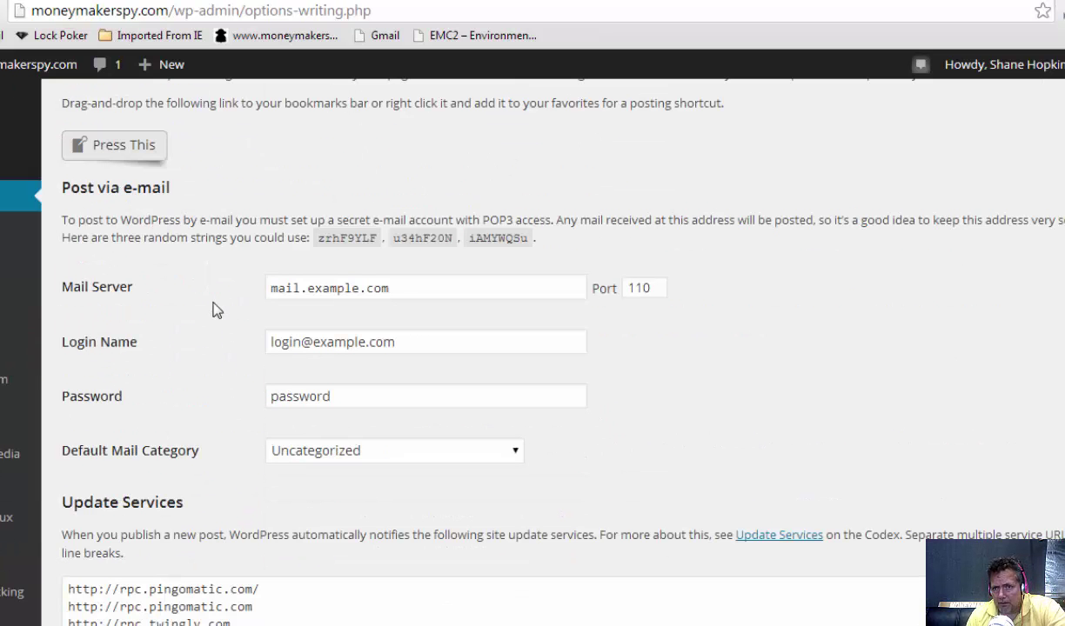
scroll(217, 311, "down", 2)
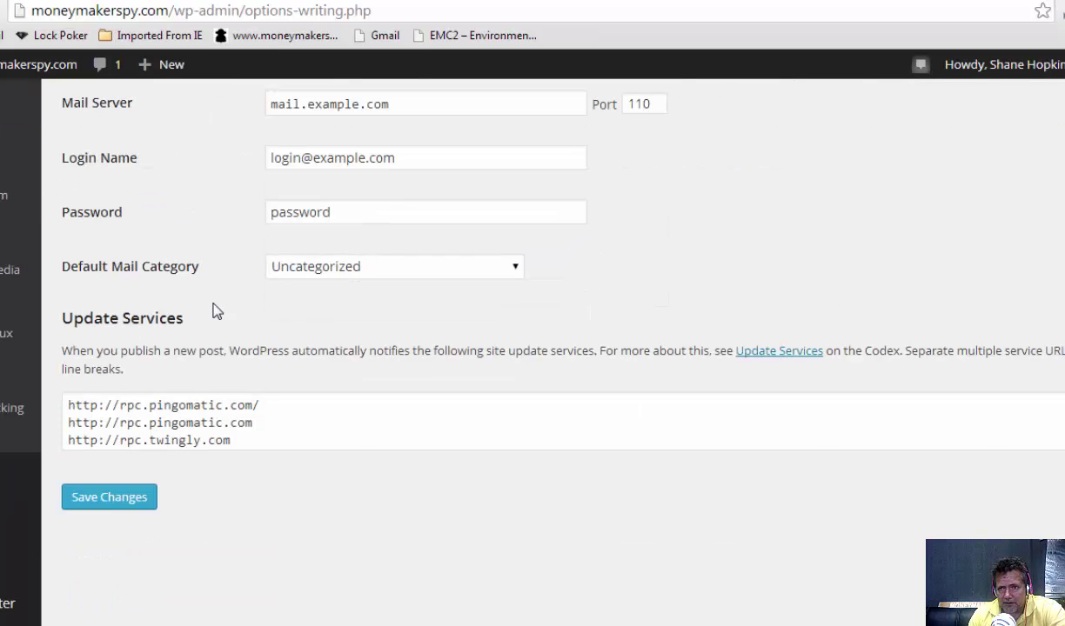
Review the available Default Post Format options in the Writing settings, leaving Standard selected
scroll(215, 307, "up", 1)
scroll(214, 303, "up", 2)
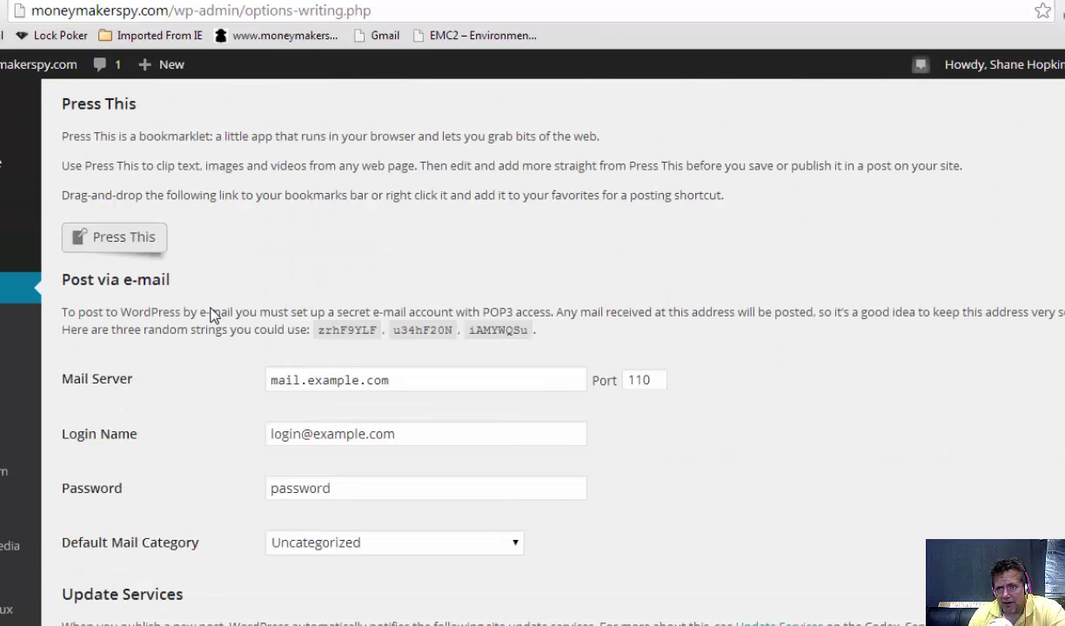
scroll(209, 301, "up", 3)
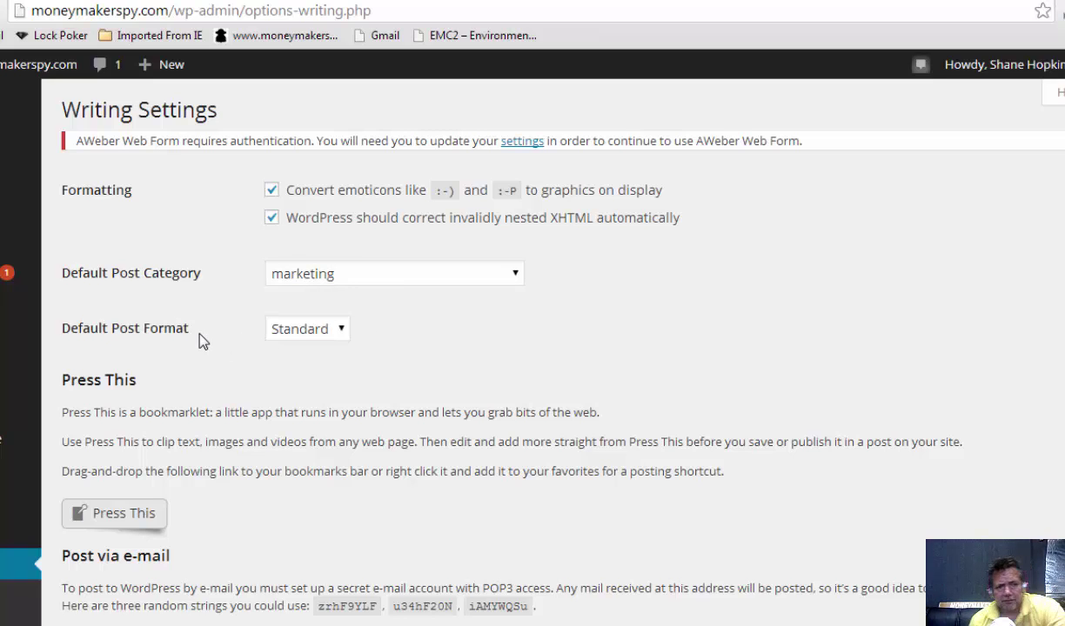
left_click(342, 331)
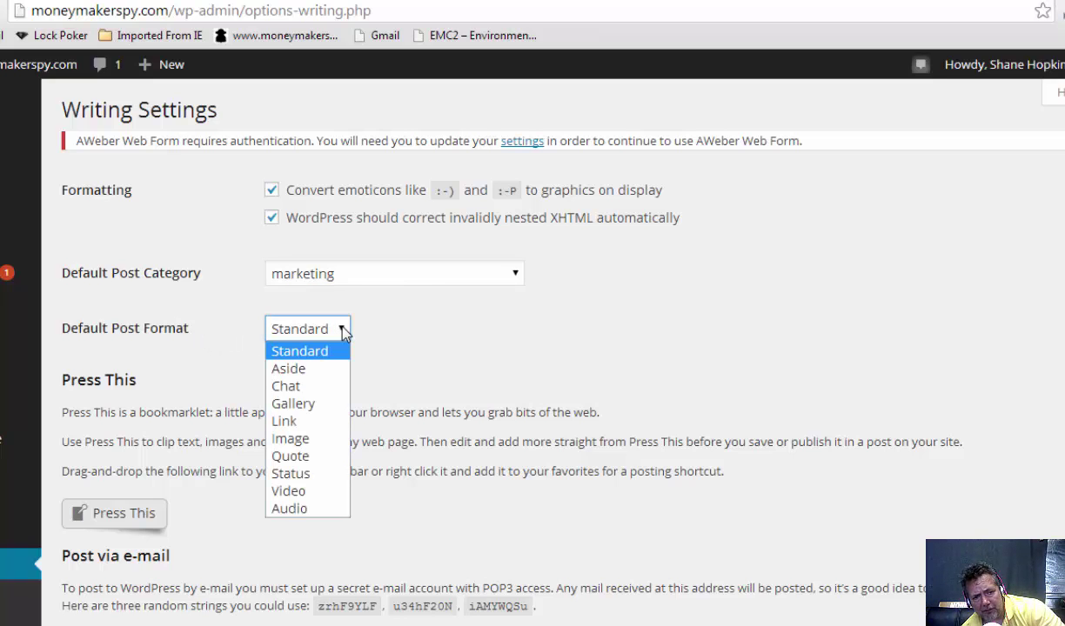
left_click(344, 333)
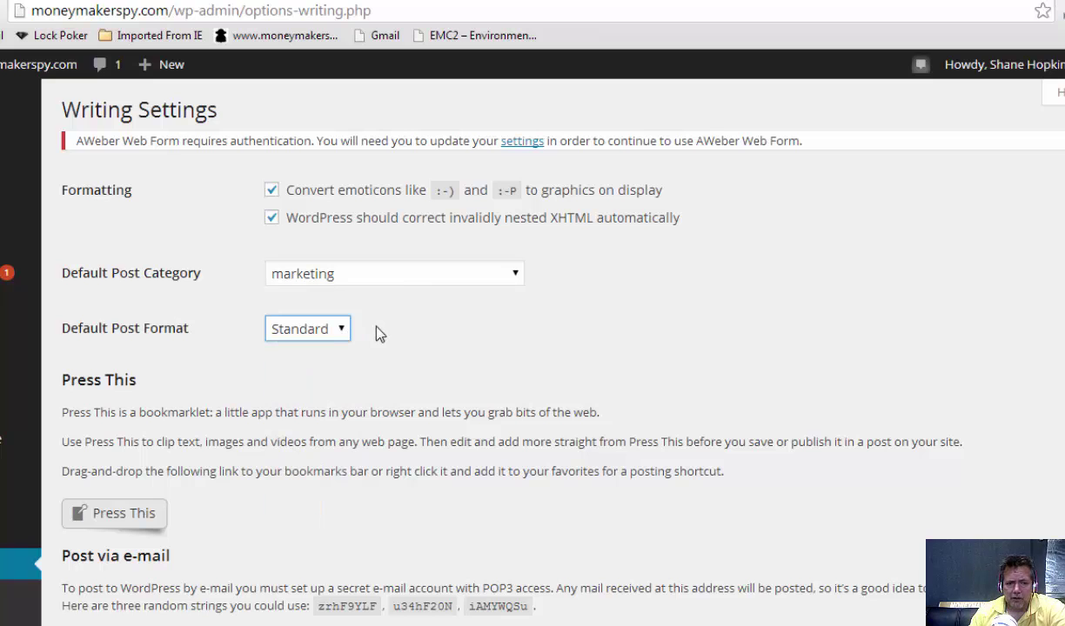
Add the Press This bookmarklet to the browser's bookmarks bar
scroll(409, 374, "down", 1)
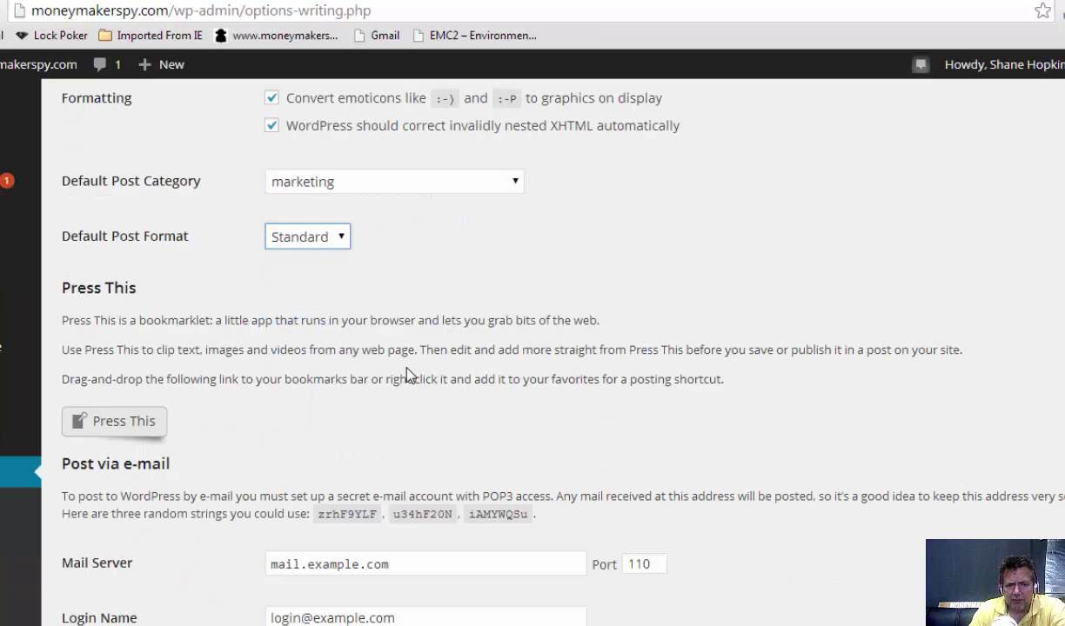
left_click(142, 423)
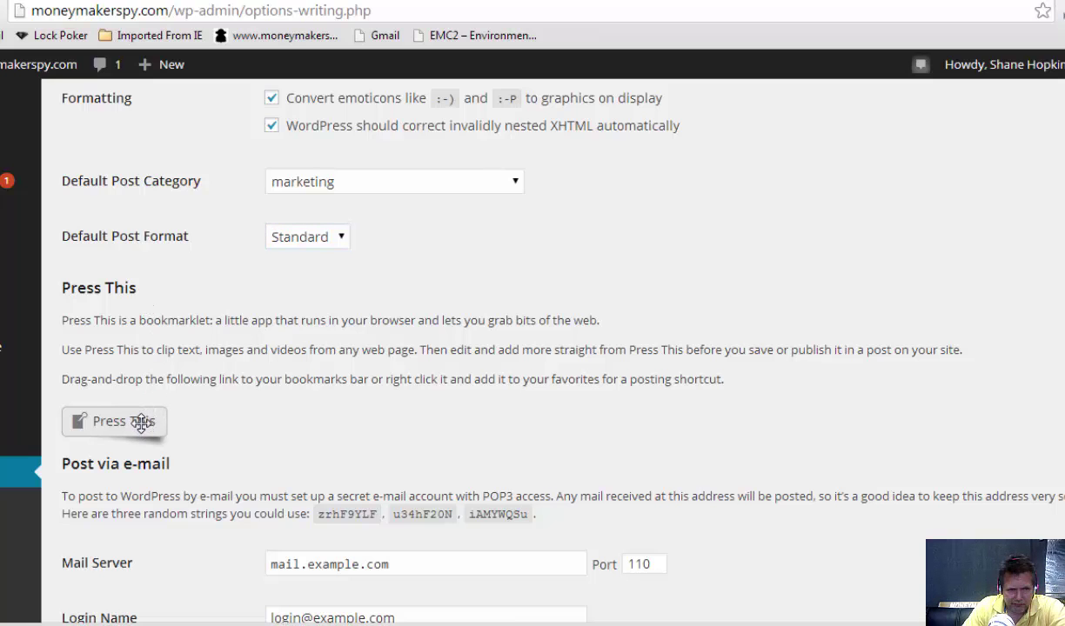
left_click_drag(239, 302, 689, 30)
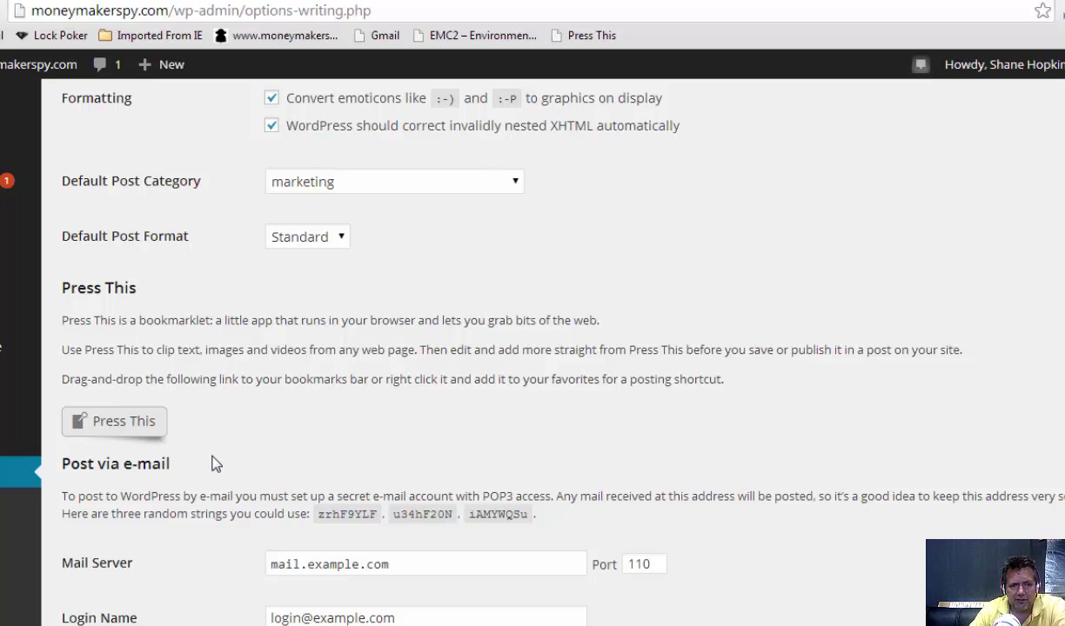
scroll(216, 464, "up", 1)
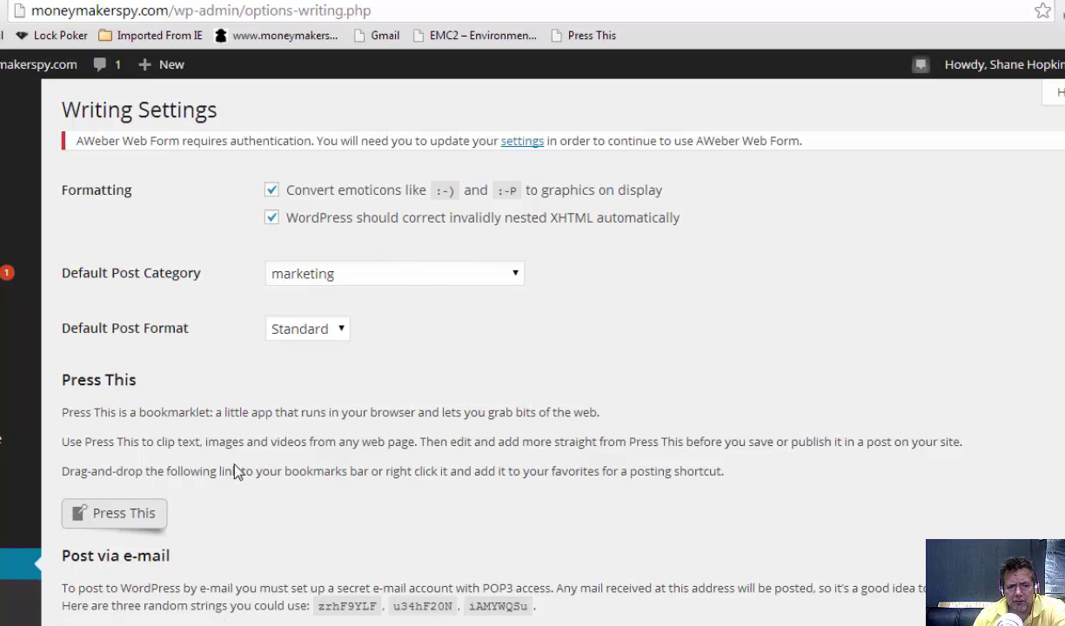
scroll(207, 527, "down", 3)
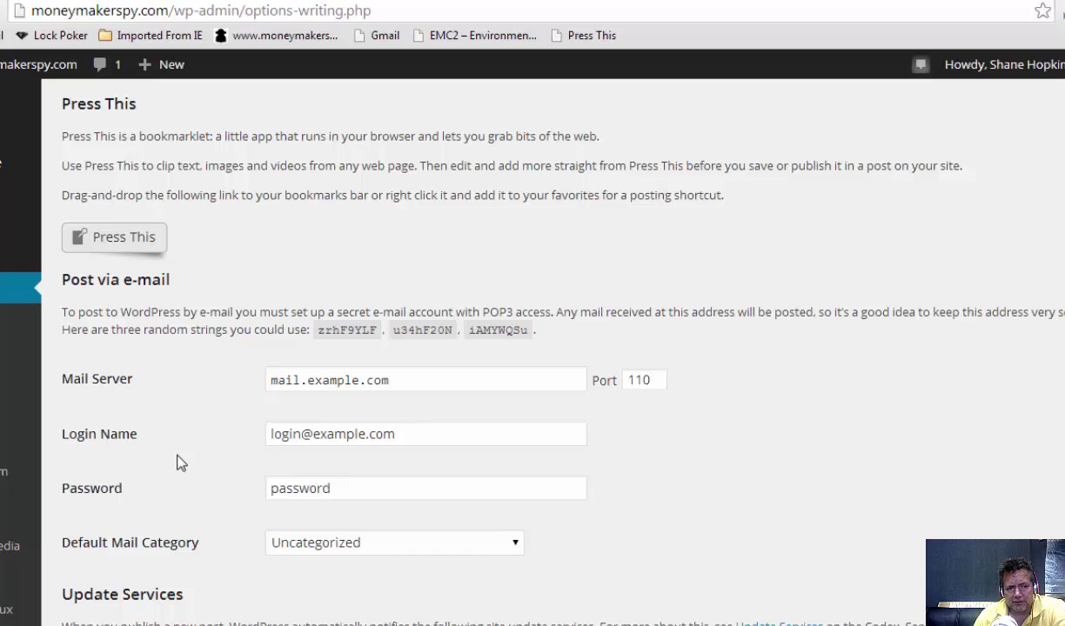
scroll(205, 472, "down", 3)
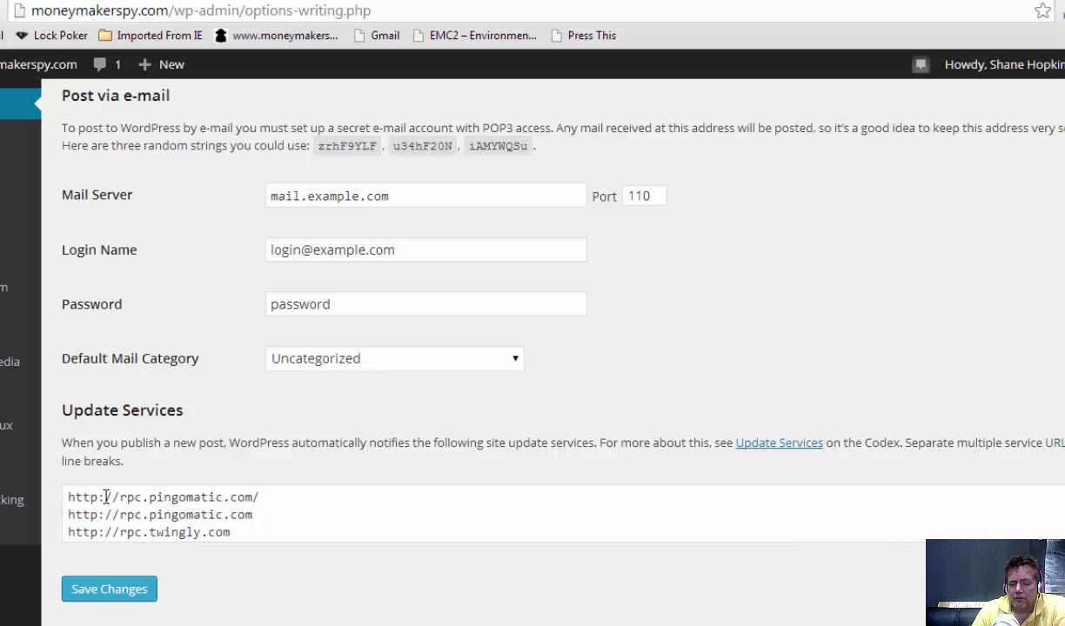
left_click(214, 497)
left_click(259, 498, "shift")
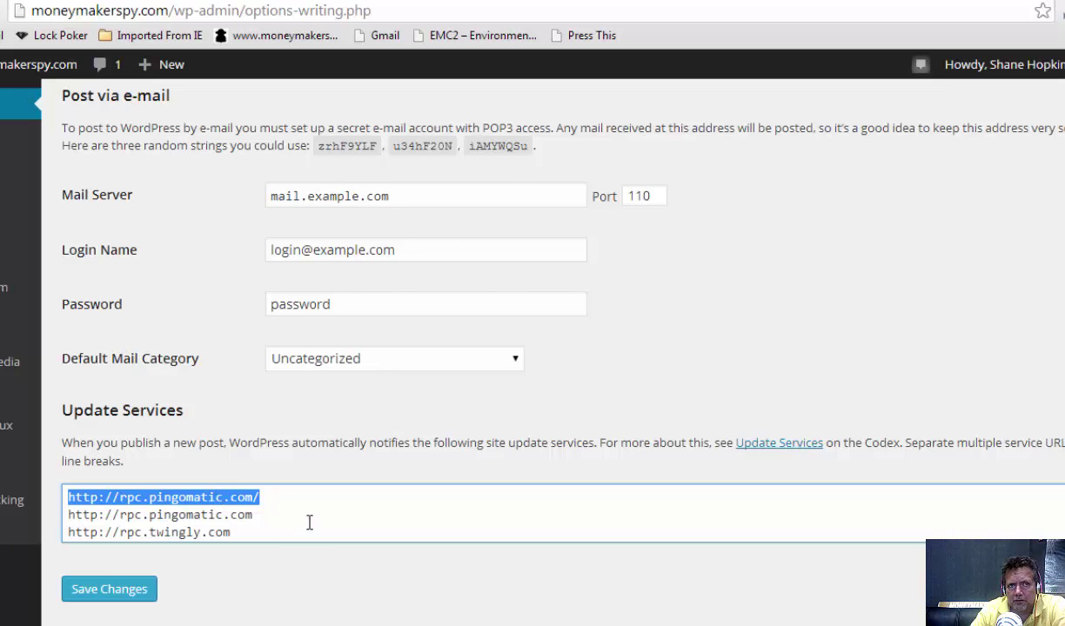
left_click(68, 497)
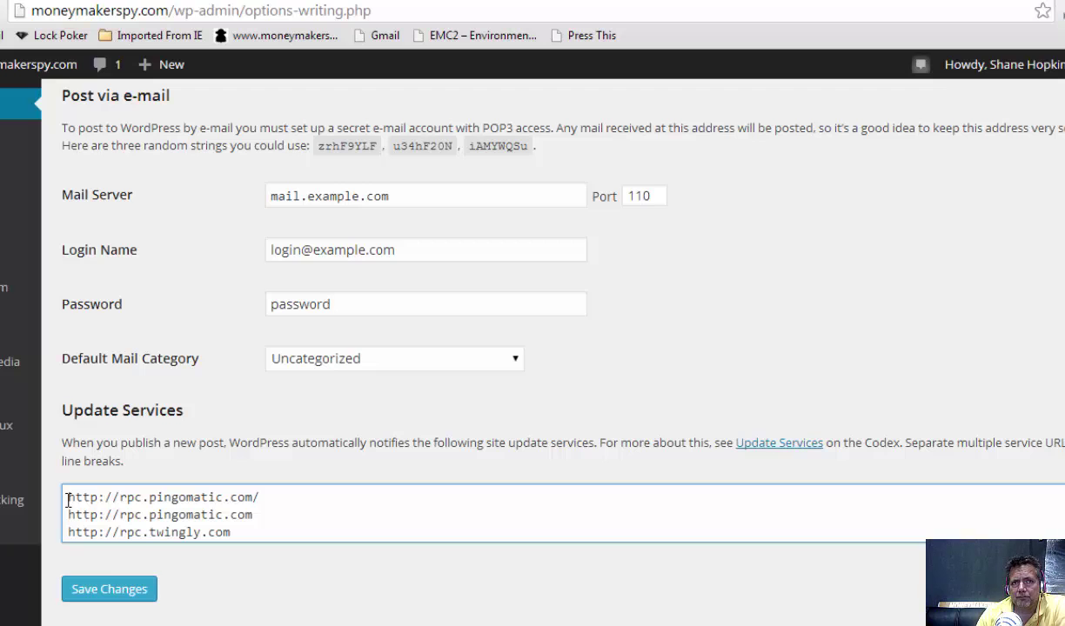
left_click_drag(70, 497, 343, 541)
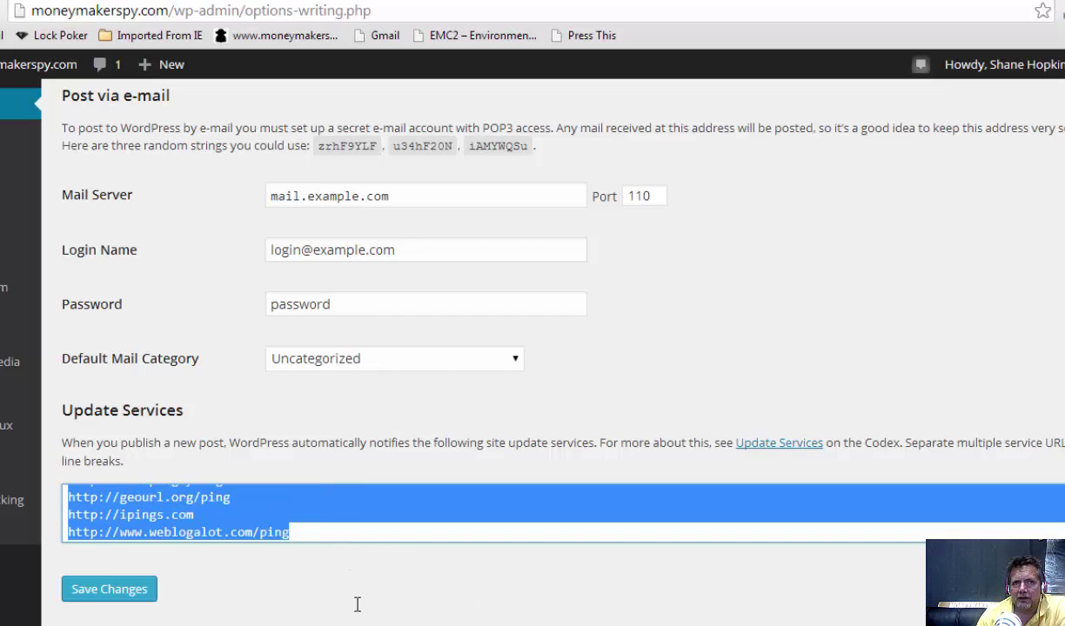
right_click(201, 514)
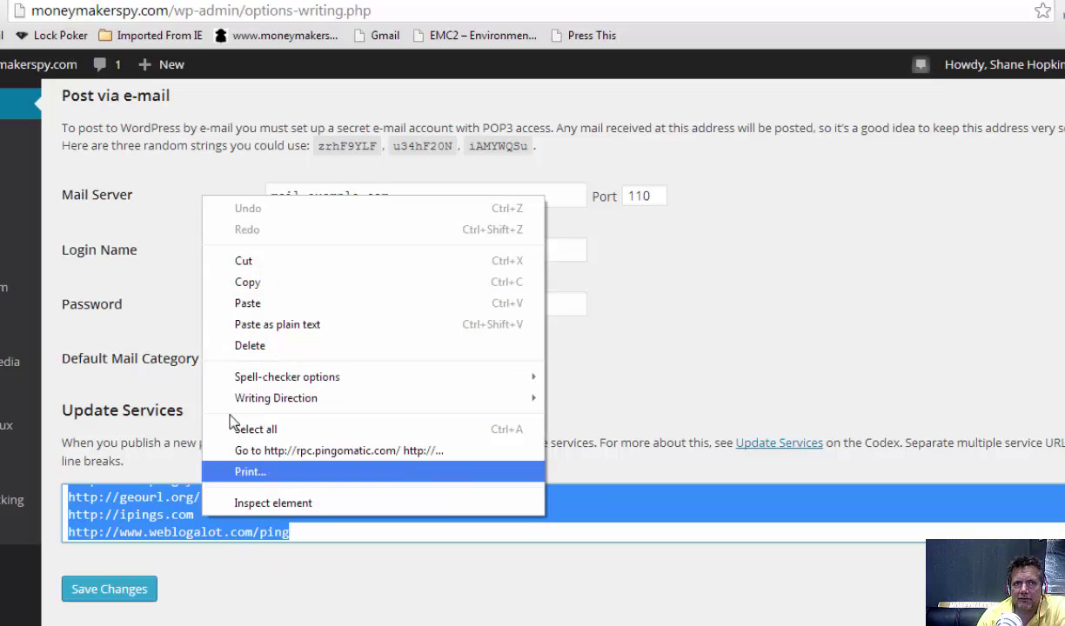
left_click(247, 282)
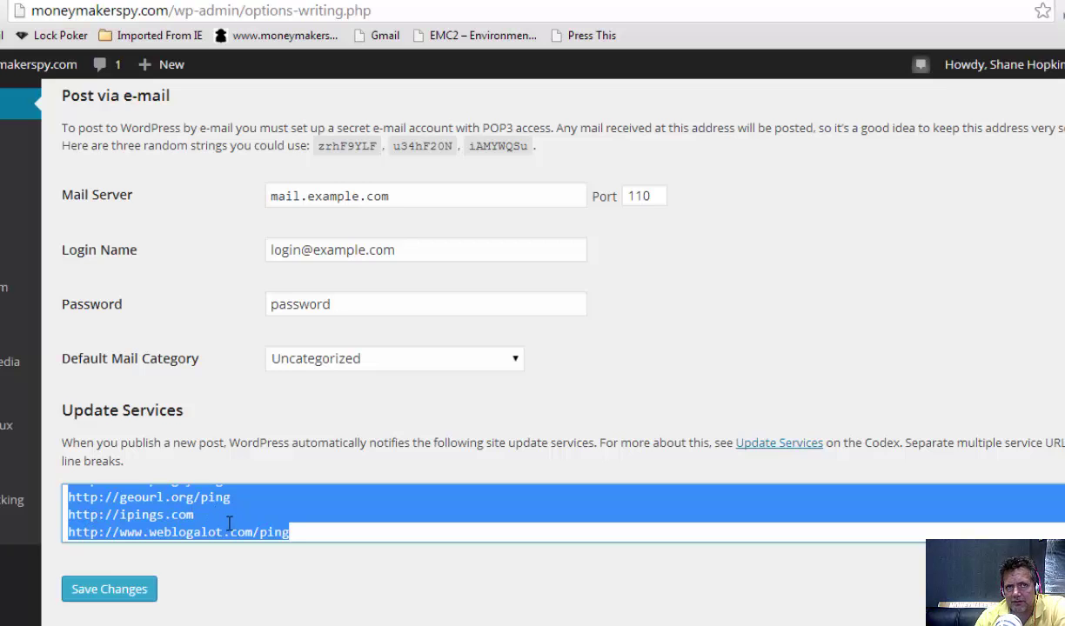
Save the Writing settings with the Update Services ping list and return to the start of the page
left_click(128, 594)
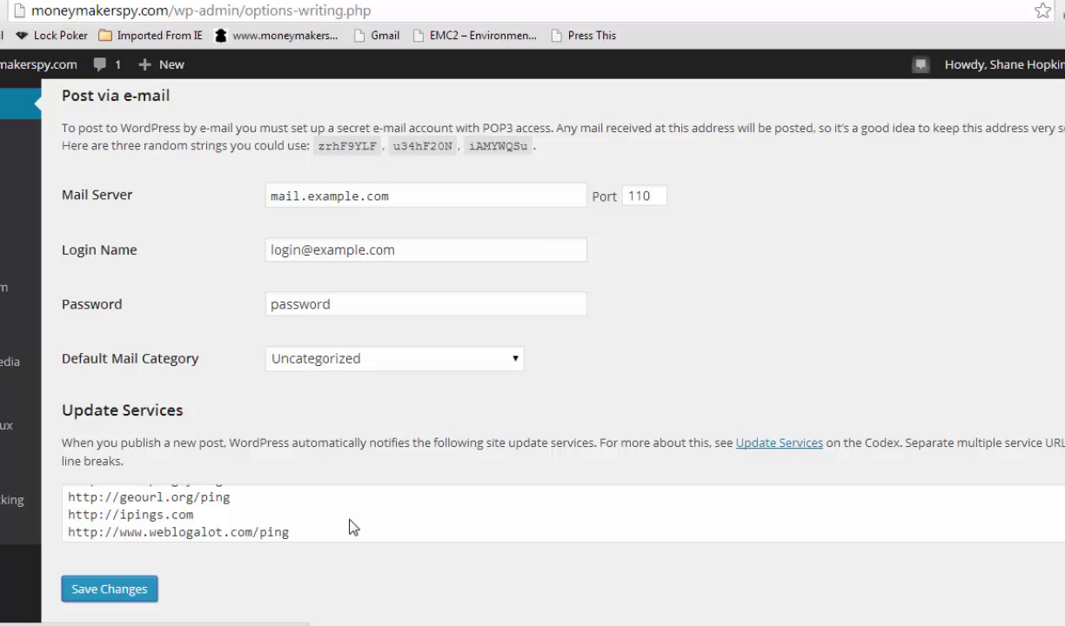
scroll(351, 519, "down", 3)
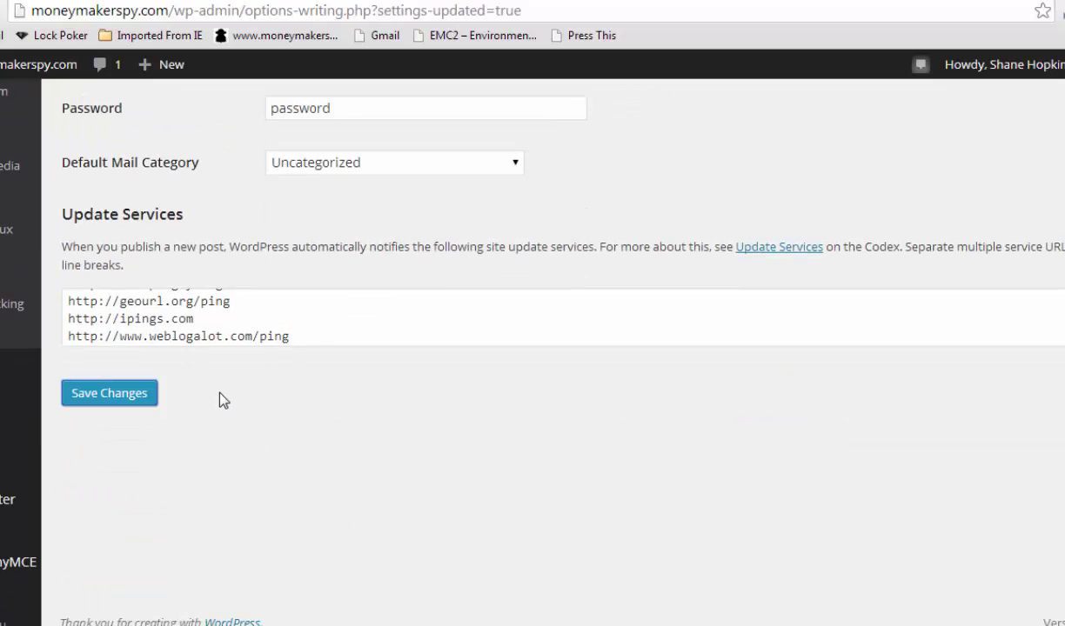
scroll(219, 400, "up", 10)
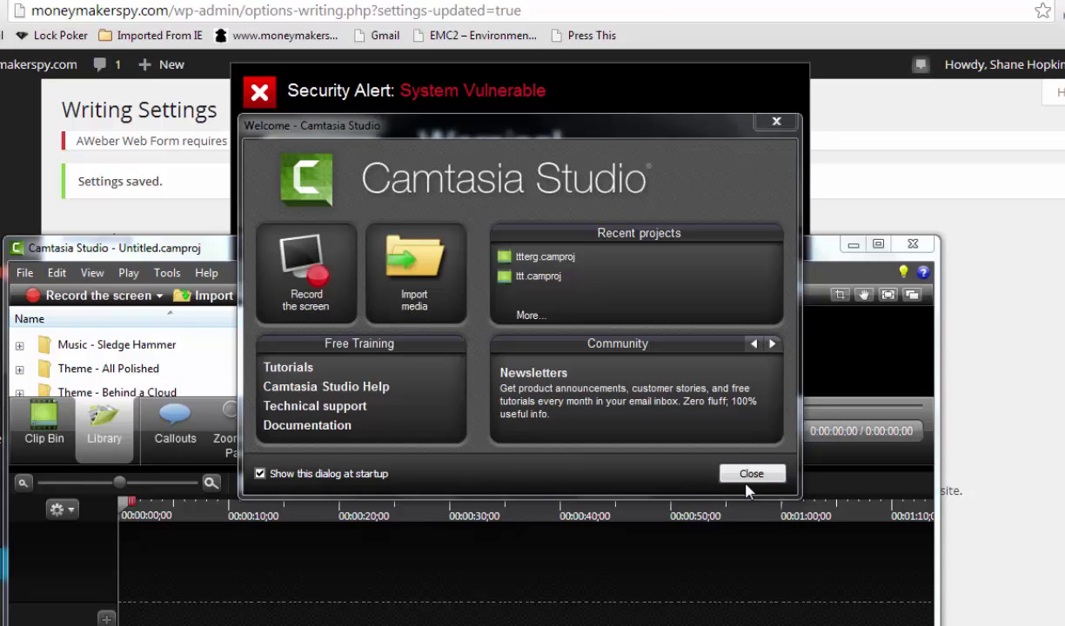
Dismiss the Camtasia Studio welcome dialog and move the Camtasia window higher on the screen
left_click(751, 475)
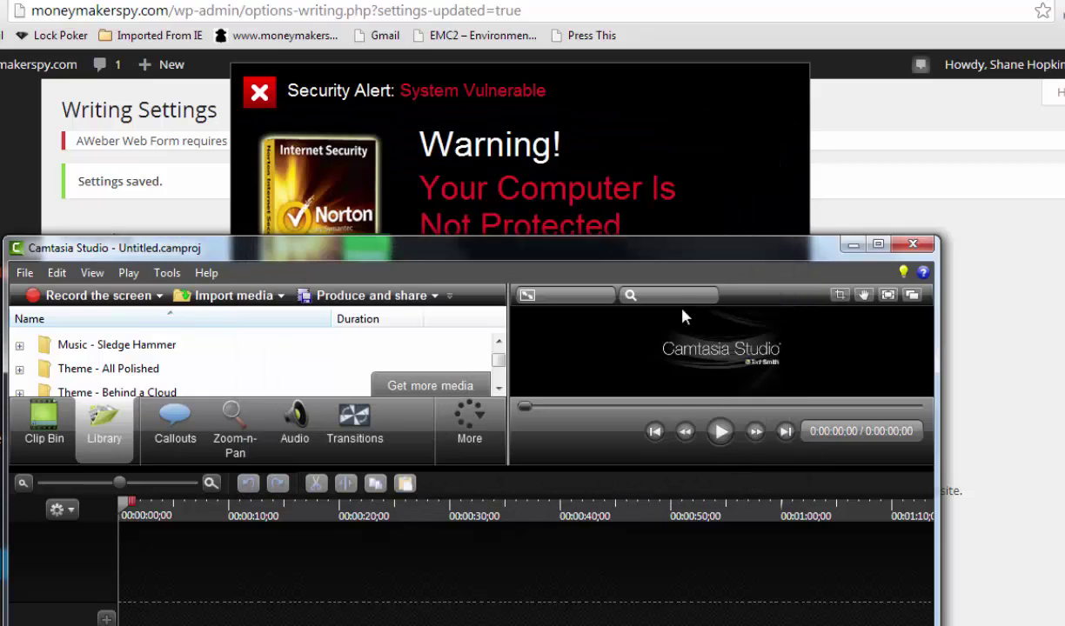
left_click_drag(678, 251, 699, 157)
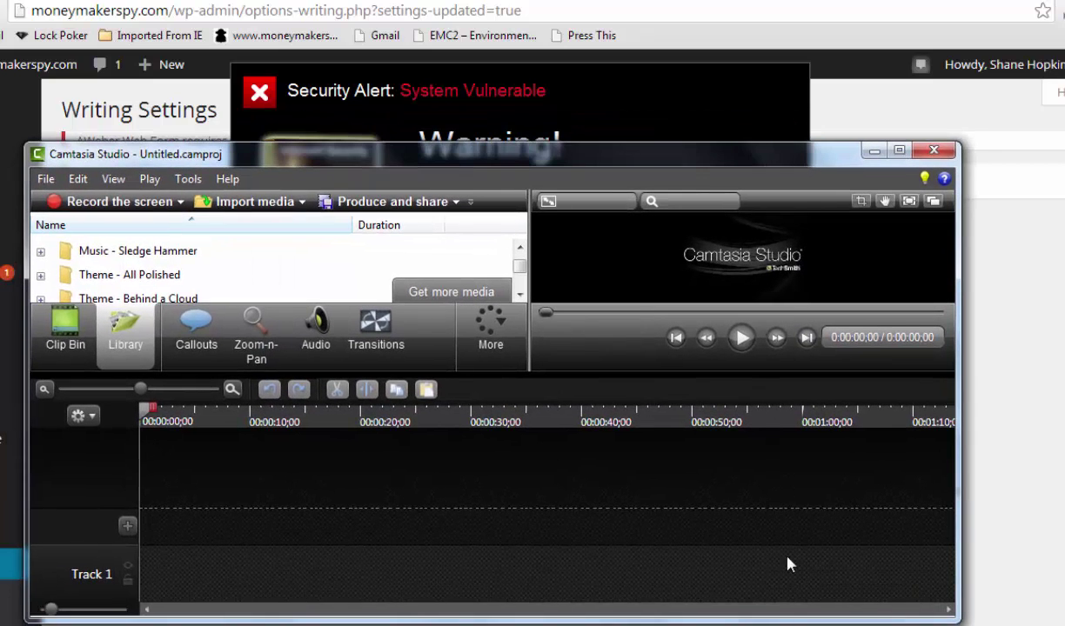